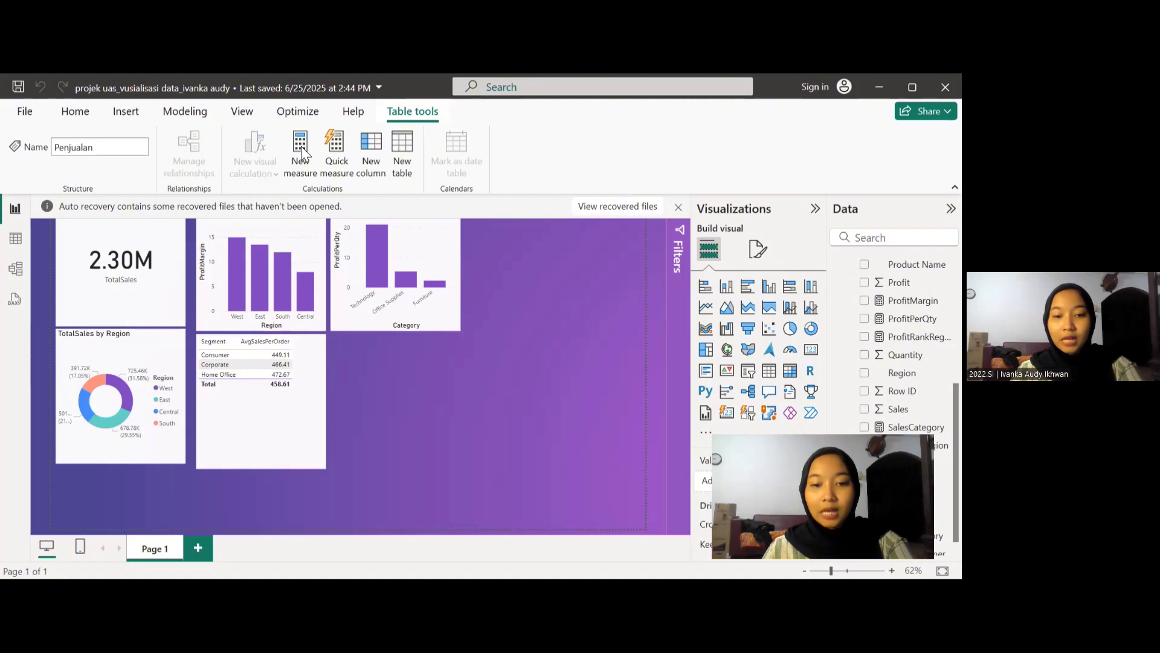
Review the columns and measures of the Penjualan table, from AvgDiscount through ProfitMargin and ProfitRankRegion to SalesPerRegion
{"action": "mouse_move", "coordinate": [287, 300]}
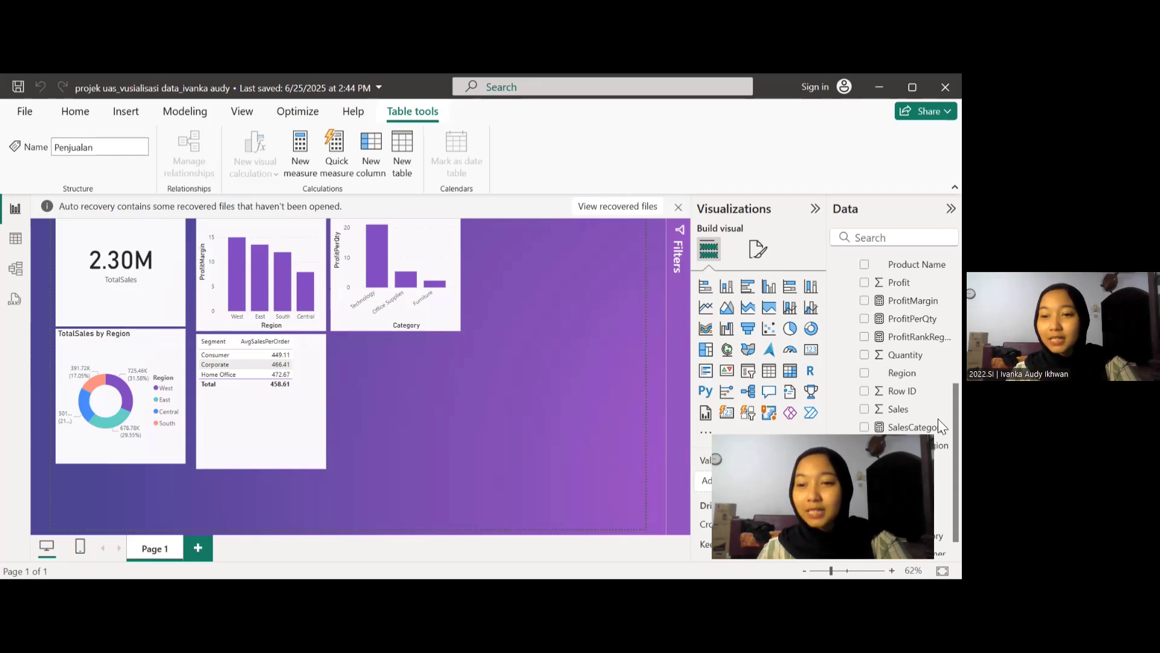
{"action": "scroll", "coordinate": [915, 329], "scroll_direction": "up", "scroll_amount": 8}
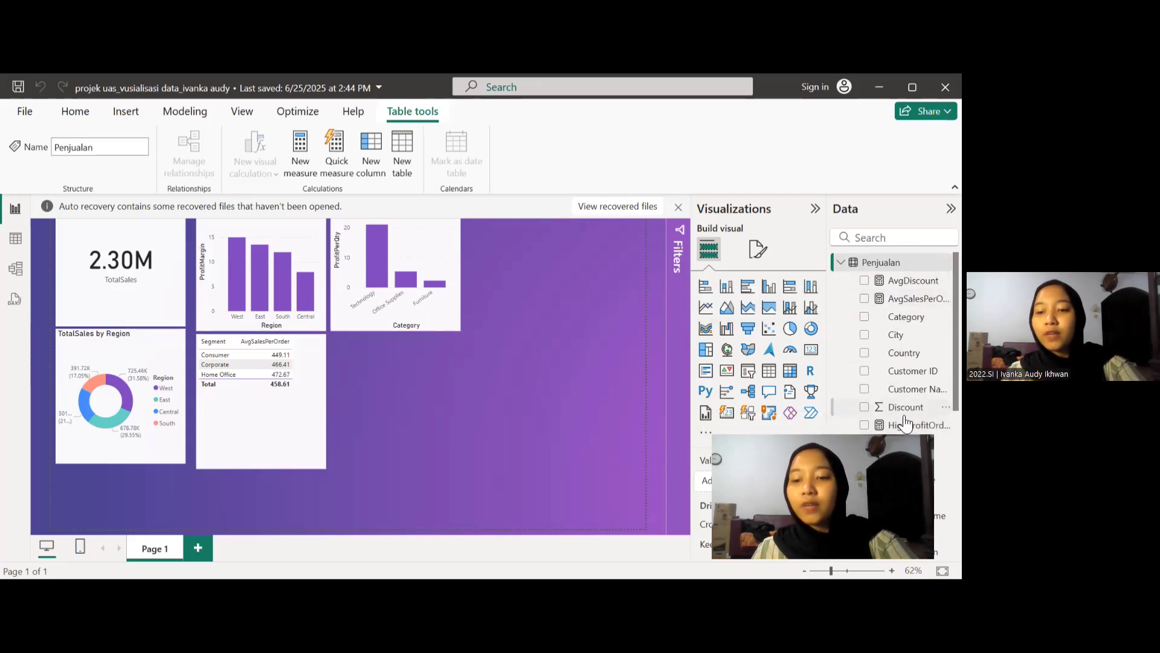
{"action": "scroll", "coordinate": [910, 426], "scroll_direction": "down", "scroll_amount": 2}
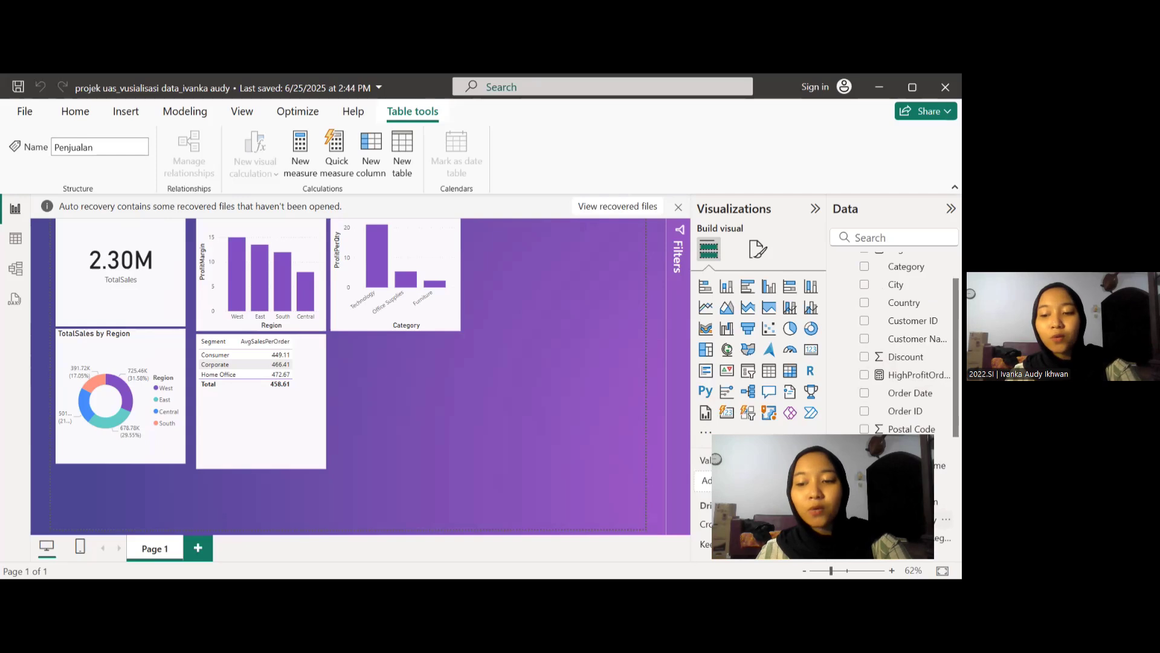
{"action": "scroll", "coordinate": [907, 345], "scroll_direction": "down", "scroll_amount": 2}
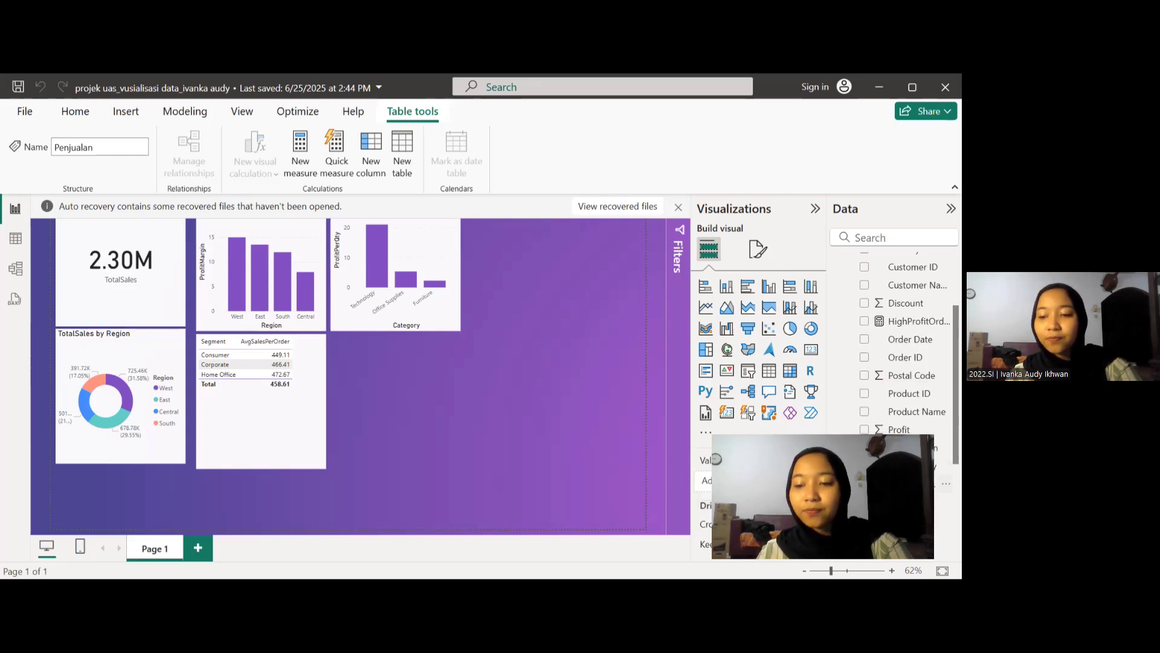
{"action": "scroll", "coordinate": [907, 363], "scroll_direction": "down", "scroll_amount": 5}
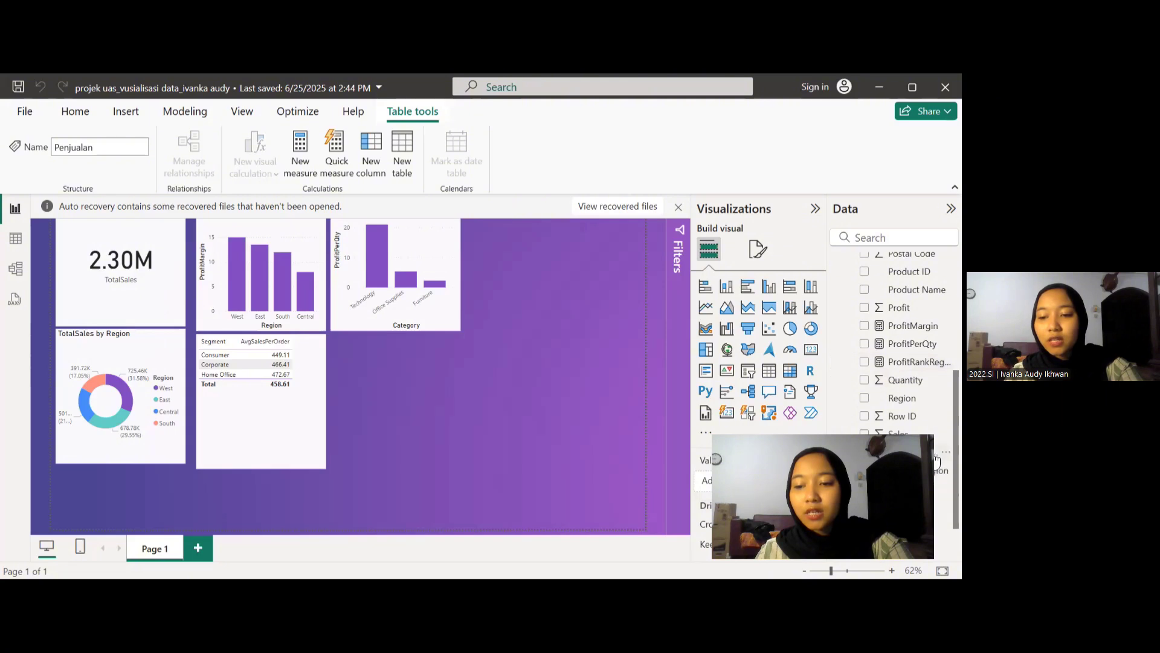
{"action": "scroll", "coordinate": [936, 461], "scroll_direction": "down", "scroll_amount": 1}
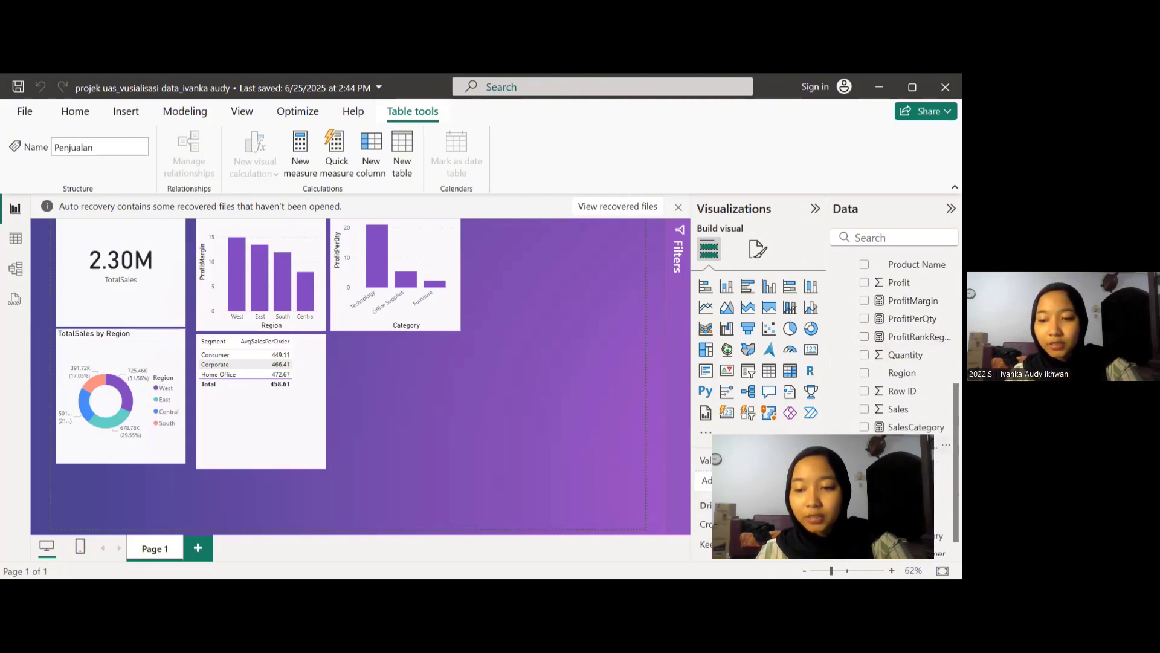
{"action": "scroll", "coordinate": [931, 447], "scroll_direction": "down", "scroll_amount": 1}
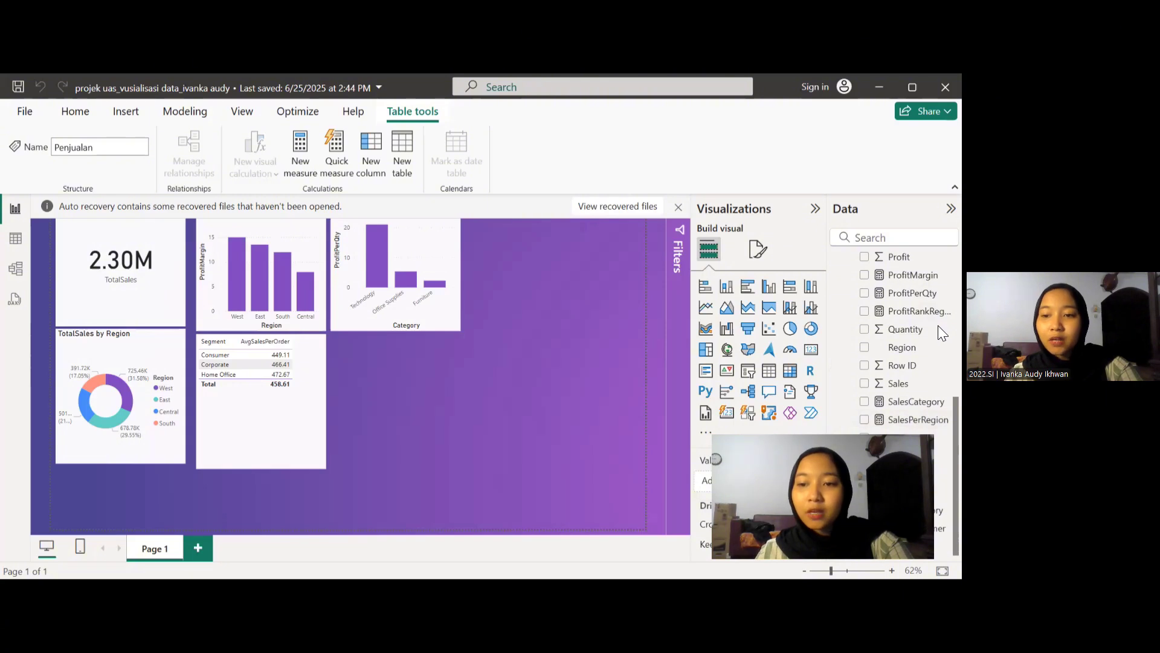
{"action": "scroll", "coordinate": [938, 326], "scroll_direction": "up", "scroll_amount": 2}
{"action": "scroll", "coordinate": [938, 326], "scroll_direction": "down", "scroll_amount": 2}
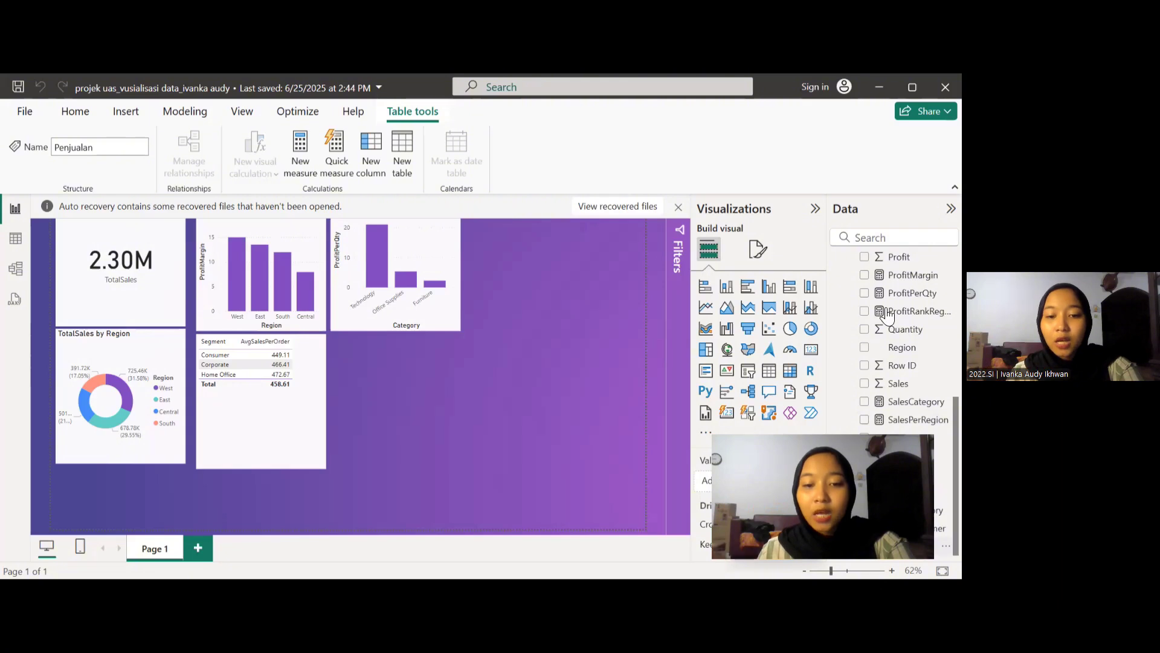
{"action": "scroll", "coordinate": [887, 316], "scroll_direction": "up", "scroll_amount": 3}
{"action": "scroll", "coordinate": [917, 385], "scroll_direction": "up", "scroll_amount": 4}
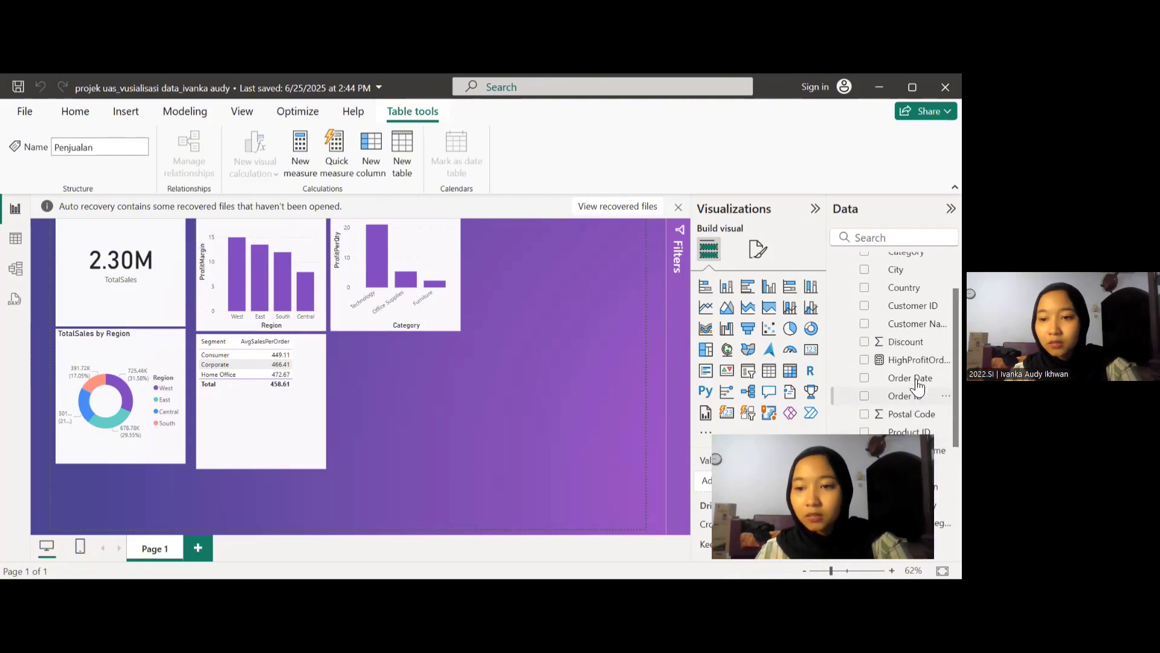
{"action": "scroll", "coordinate": [916, 385], "scroll_direction": "down", "scroll_amount": 9}
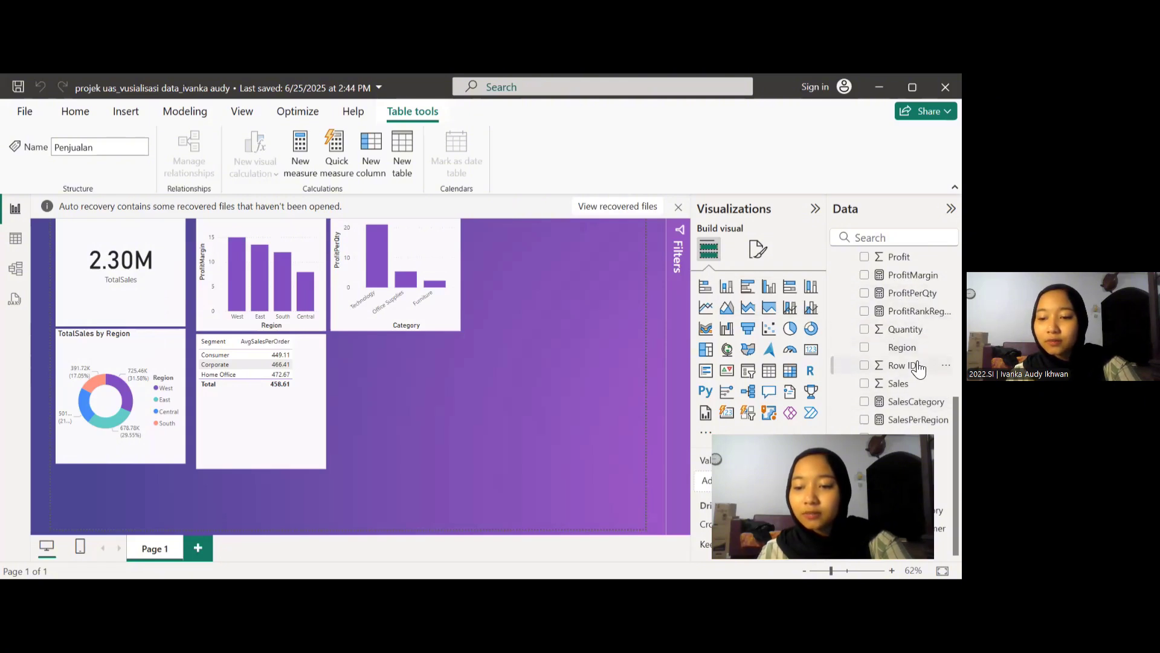
{"action": "scroll", "coordinate": [914, 378], "scroll_direction": "up", "scroll_amount": 5}
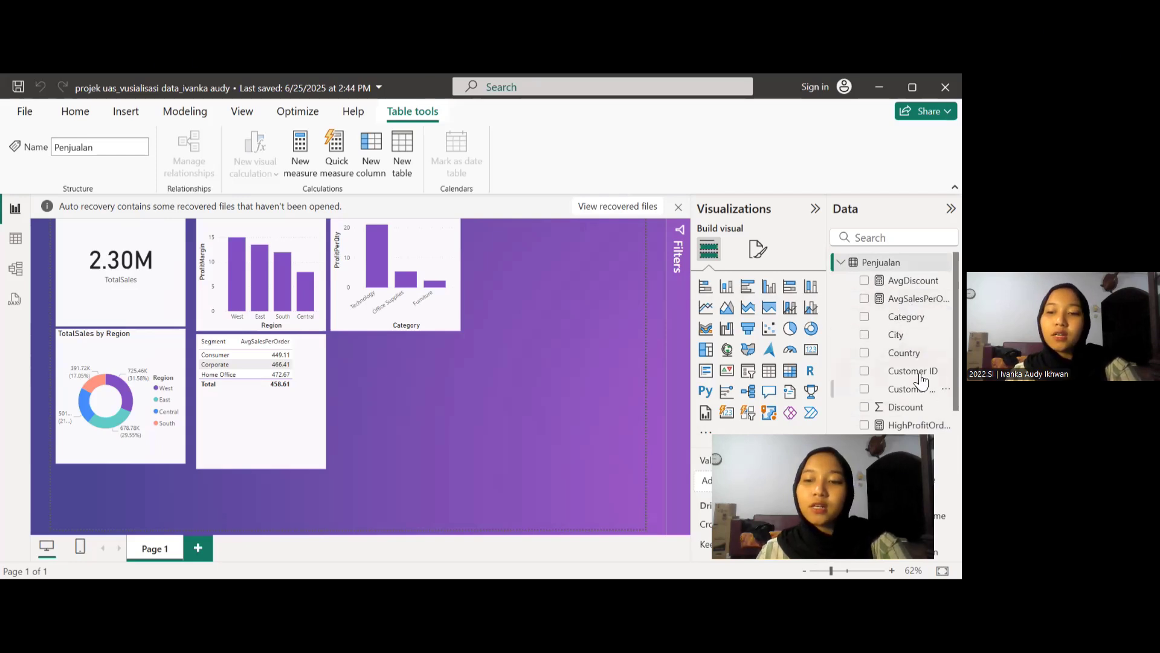
{"action": "scroll", "coordinate": [922, 380], "scroll_direction": "down", "scroll_amount": 5}
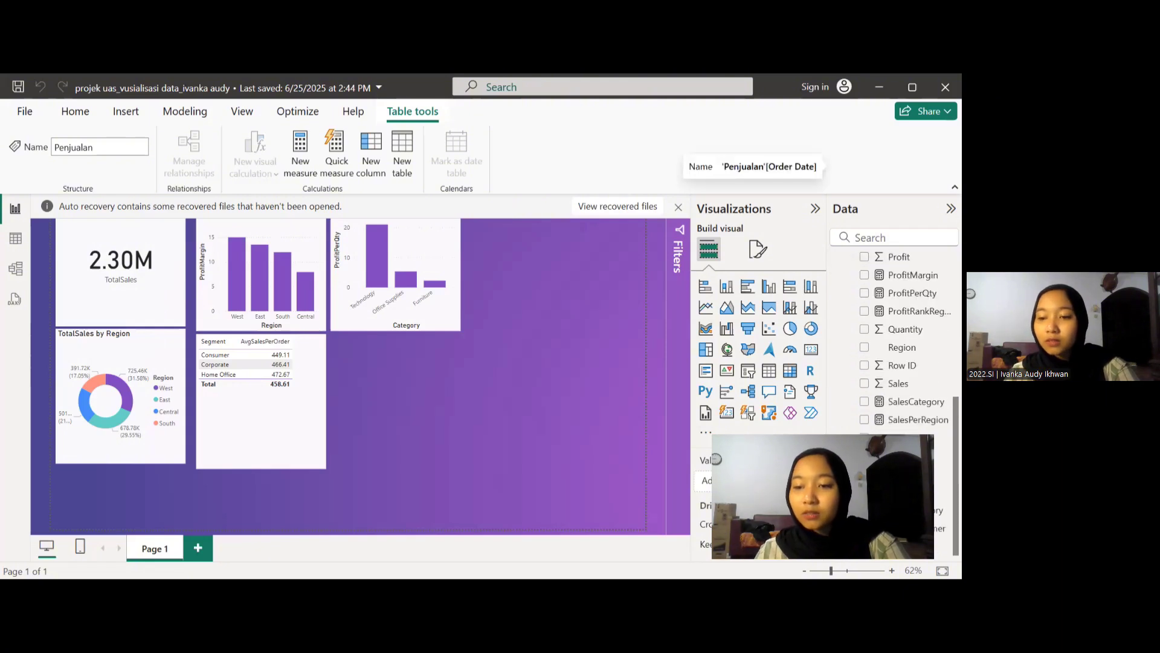
{"action": "scroll", "coordinate": [907, 363], "scroll_direction": "up", "scroll_amount": 5}
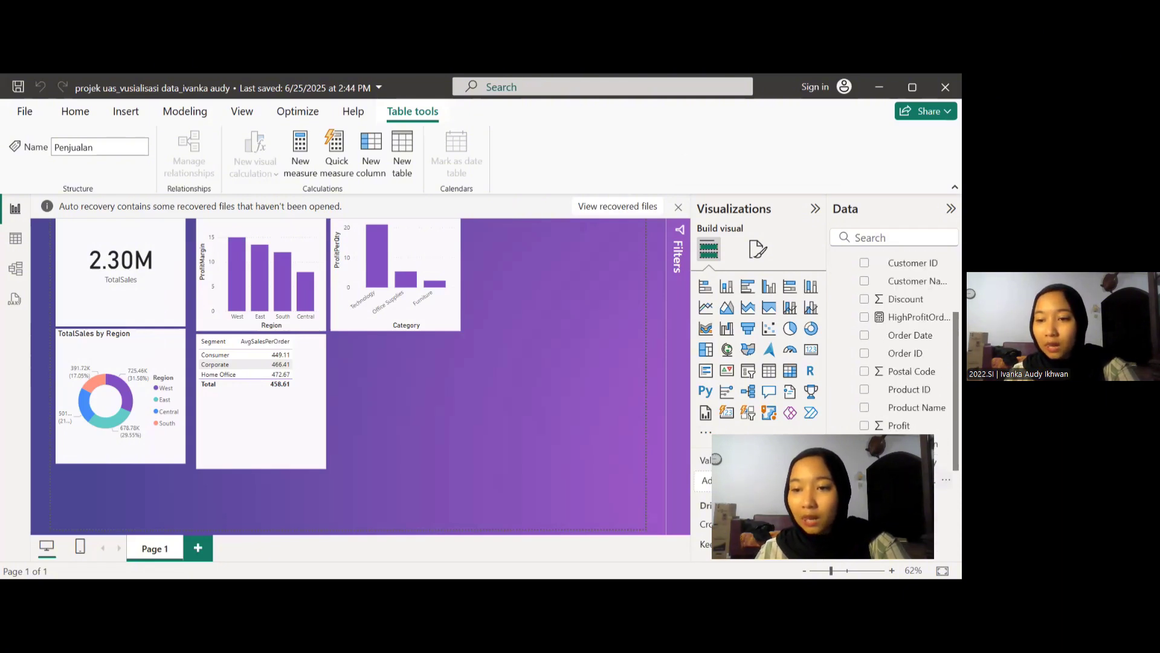
{"action": "scroll", "coordinate": [912, 387], "scroll_direction": "up", "scroll_amount": 2}
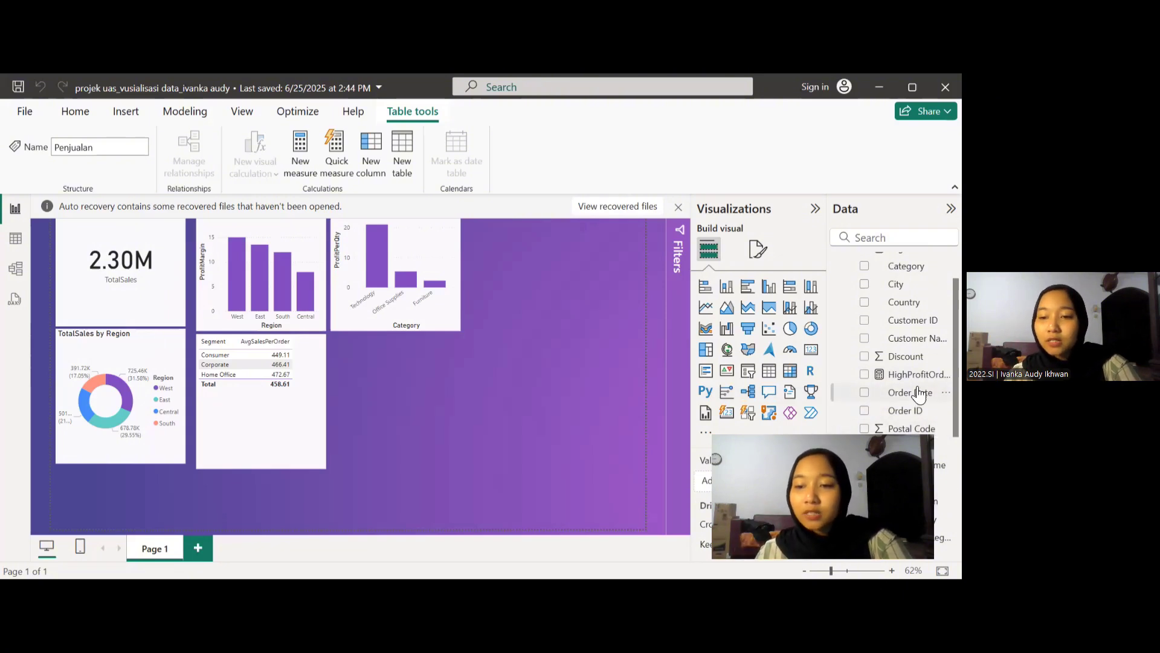
{"action": "scroll", "coordinate": [920, 387], "scroll_direction": "up", "scroll_amount": 2}
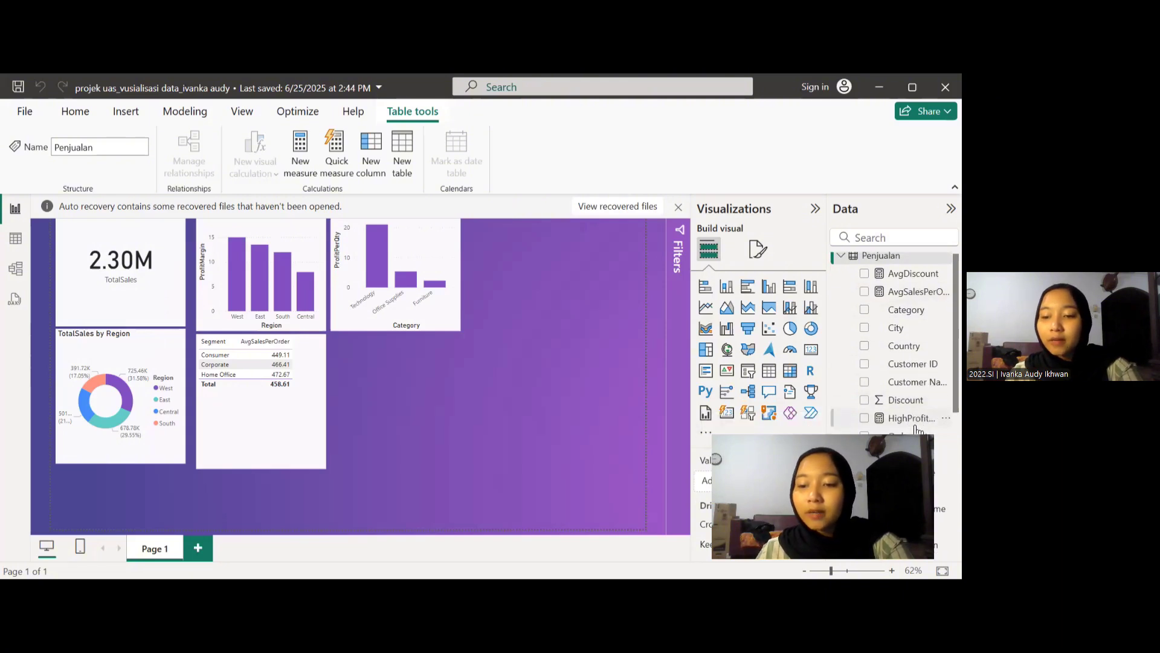
{"action": "scroll", "coordinate": [917, 419], "scroll_direction": "down", "scroll_amount": 3}
{"action": "scroll", "coordinate": [906, 338], "scroll_direction": "down", "scroll_amount": 2}
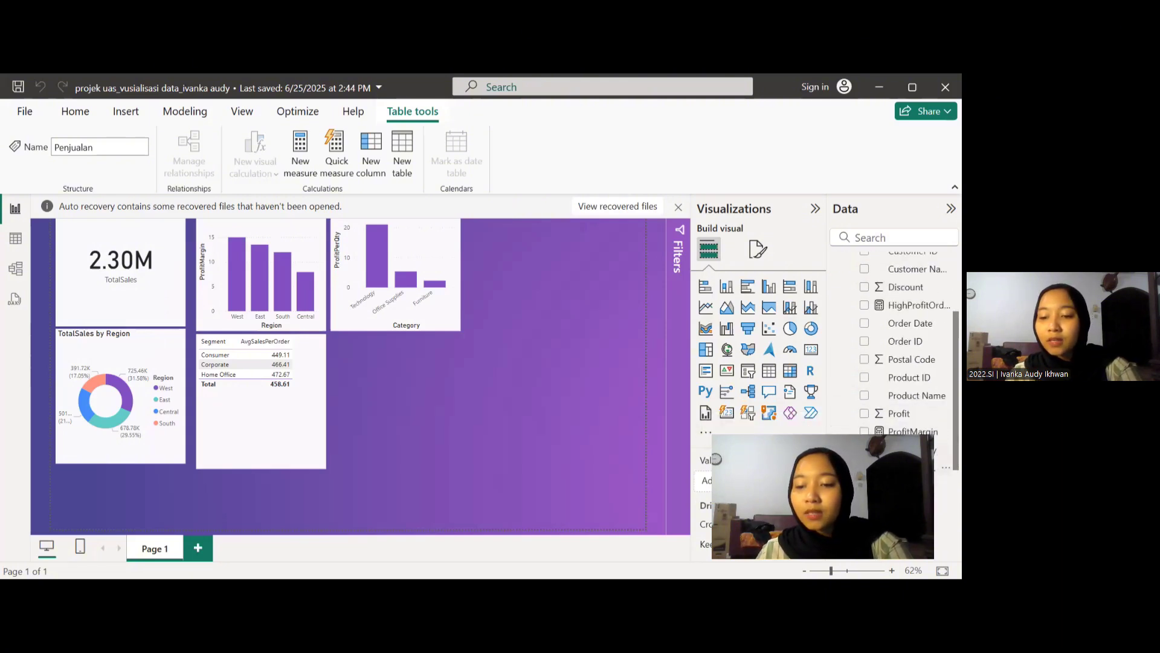
{"action": "scroll", "coordinate": [906, 338], "scroll_direction": "down", "scroll_amount": 1}
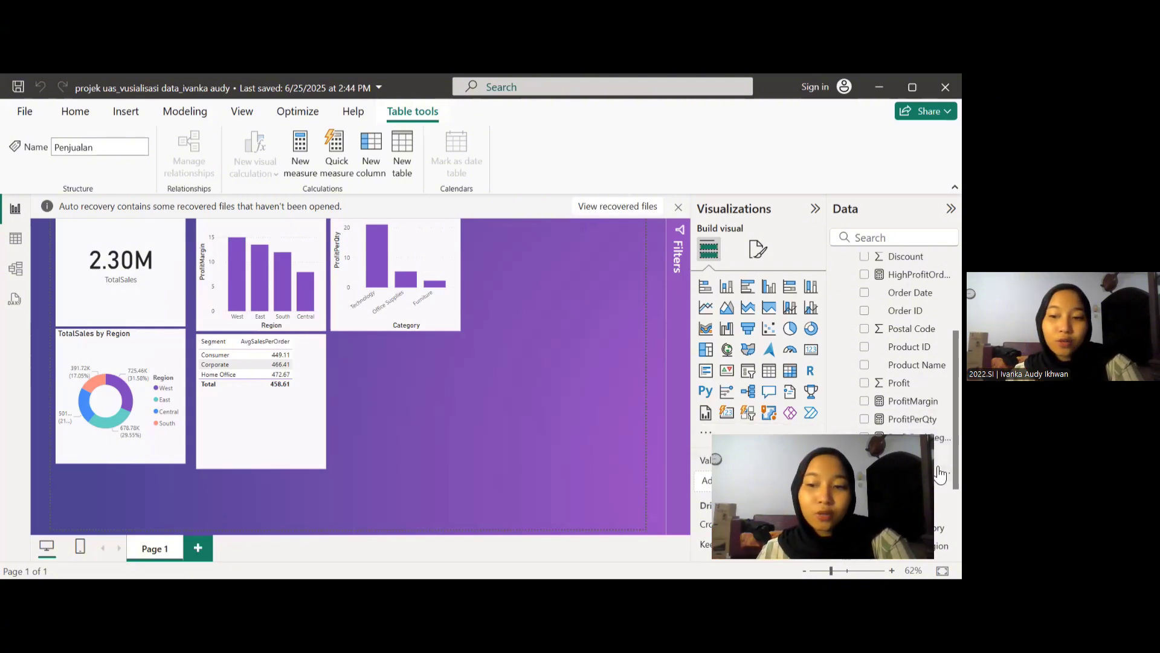
{"action": "scroll", "coordinate": [931, 434], "scroll_direction": "up", "scroll_amount": 3}
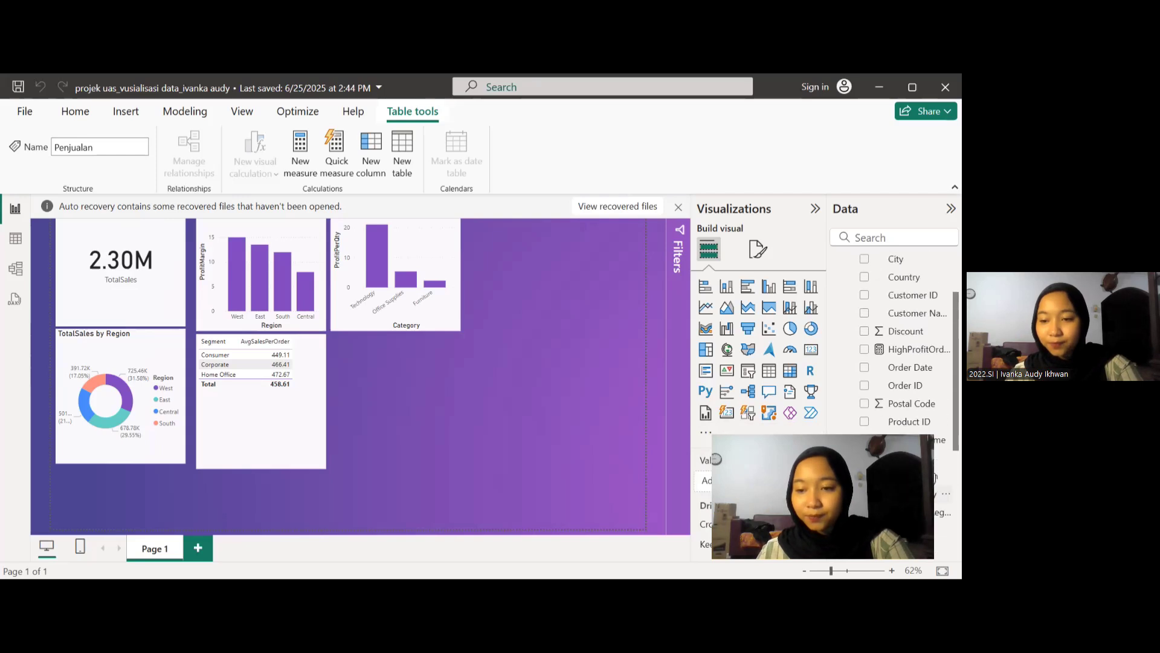
{"action": "scroll", "coordinate": [907, 420], "scroll_direction": "up", "scroll_amount": 2}
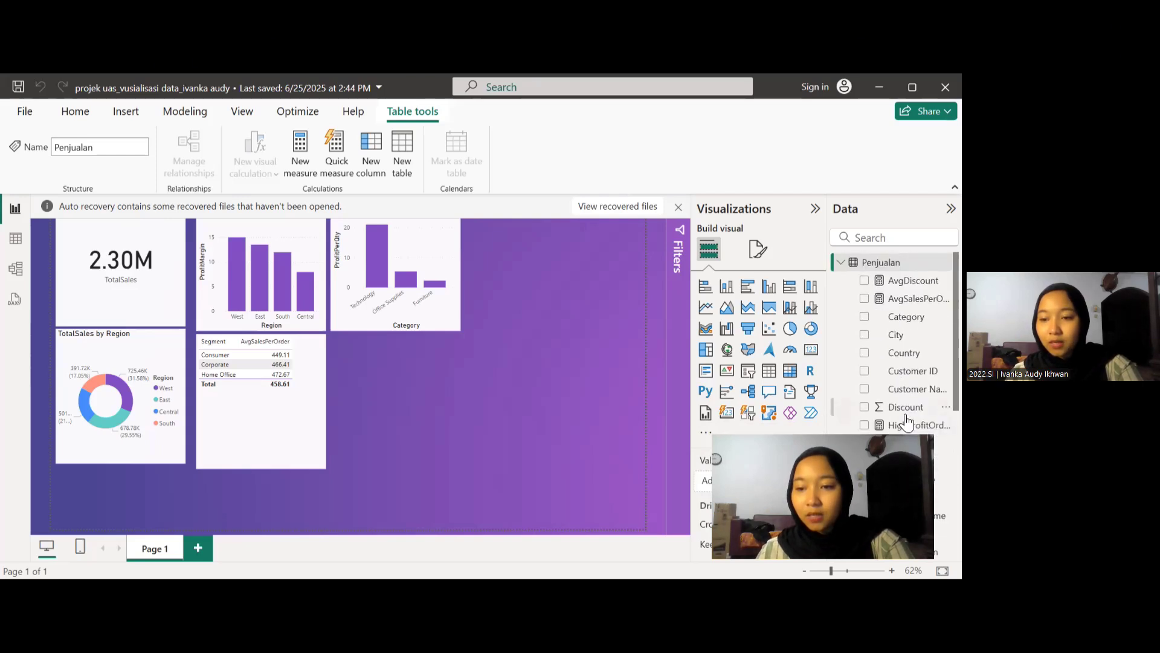
{"action": "scroll", "coordinate": [906, 420], "scroll_direction": "down", "scroll_amount": 7}
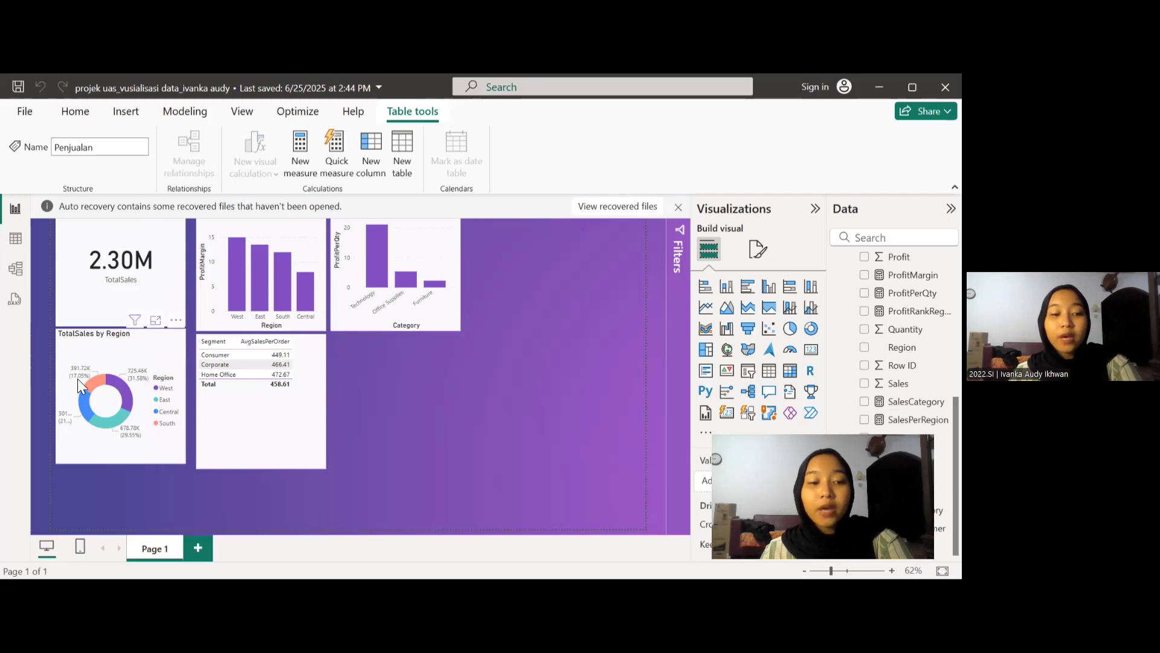
Examine the regional shares in the TotalSales by Region donut chart at an enlarged size
{"action": "mouse_move", "coordinate": [104, 383]}
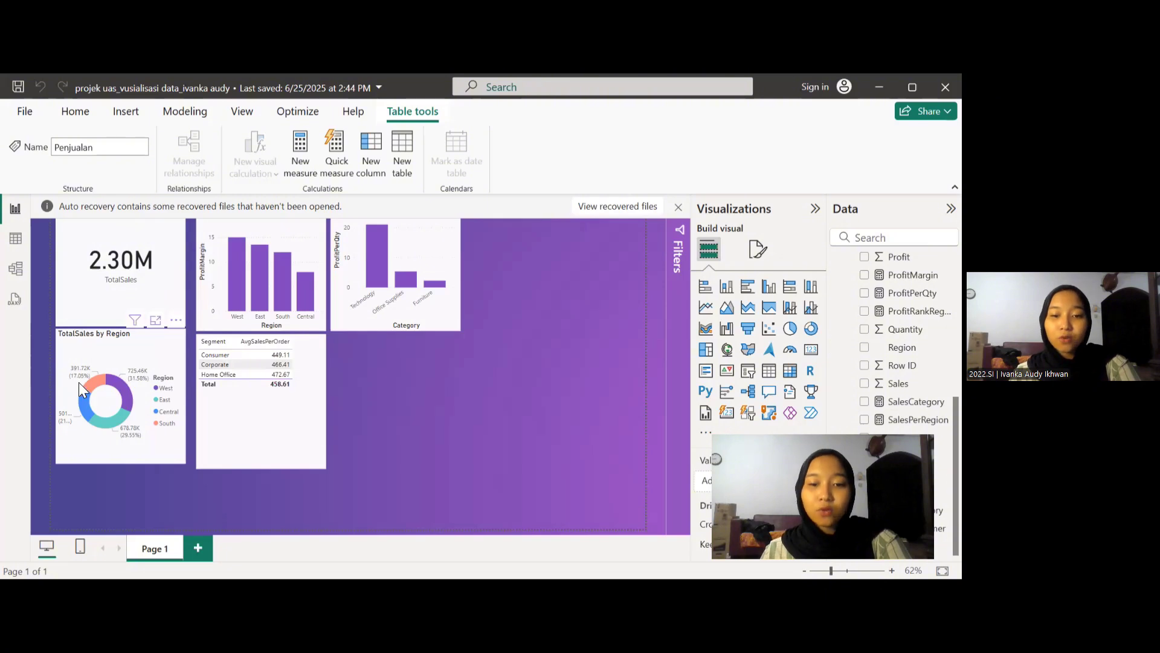
{"action": "mouse_move", "coordinate": [133, 402]}
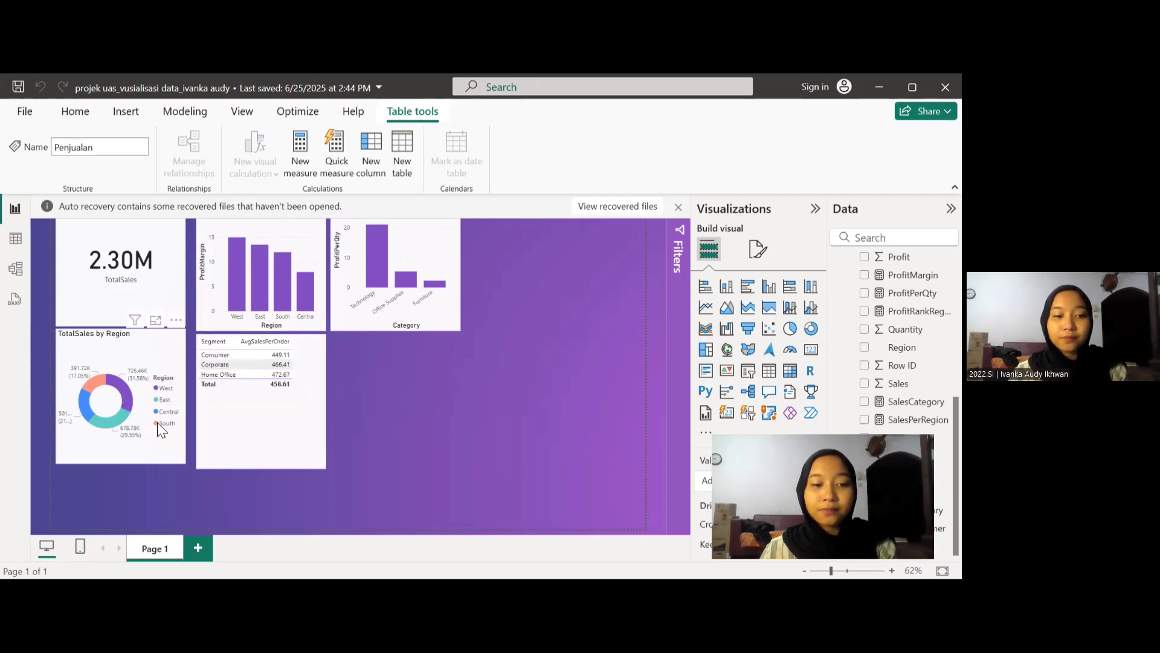
{"action": "scroll", "coordinate": [147, 418], "scroll_direction": "up", "scroll_amount": 5}
{"action": "scroll", "coordinate": [148, 417], "scroll_direction": "down", "scroll_amount": 2}
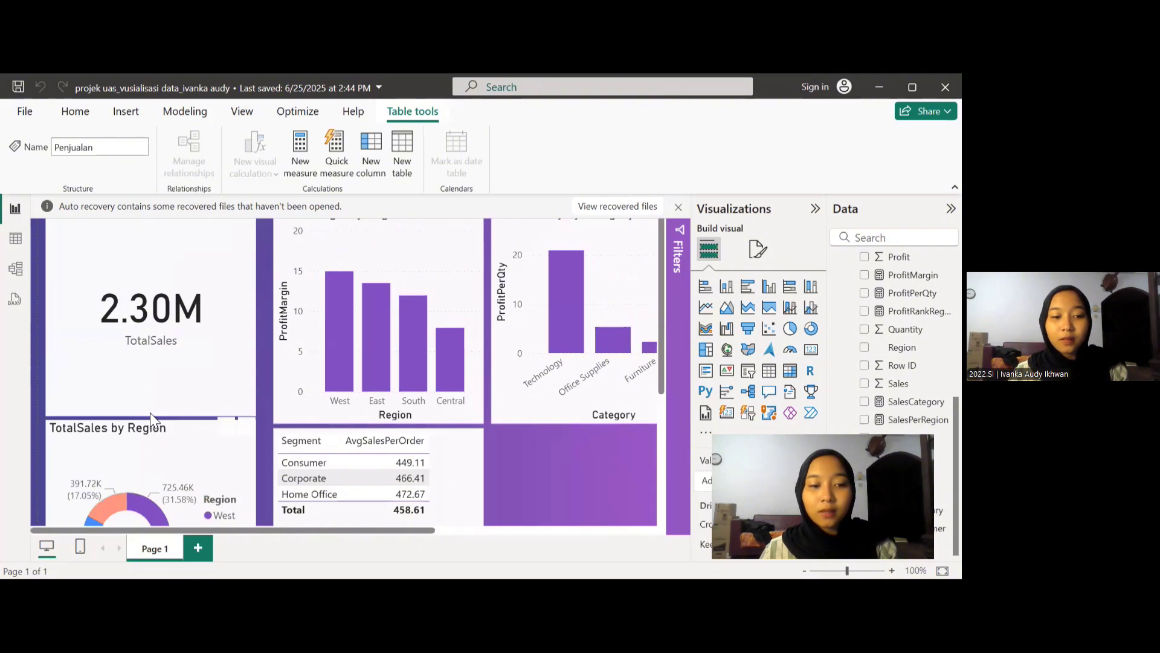
{"action": "scroll", "coordinate": [150, 412], "scroll_direction": "down", "scroll_amount": 3}
{"action": "scroll", "coordinate": [150, 412], "scroll_direction": "down", "scroll_amount": 1}
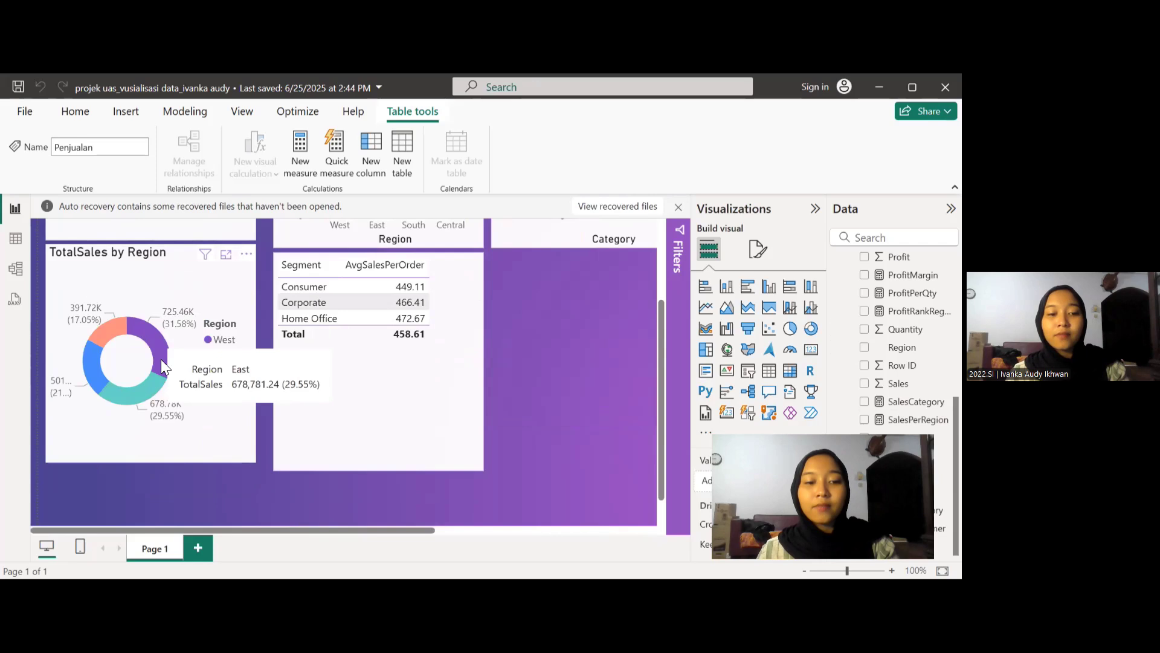
Examine the ProfitMargin by Region column chart bar by bar, as well as the ProfitPerQty by Category column chart
{"action": "scroll", "coordinate": [221, 357], "scroll_direction": "right", "scroll_amount": 2}
{"action": "scroll", "coordinate": [222, 356], "scroll_direction": "up", "scroll_amount": 3}
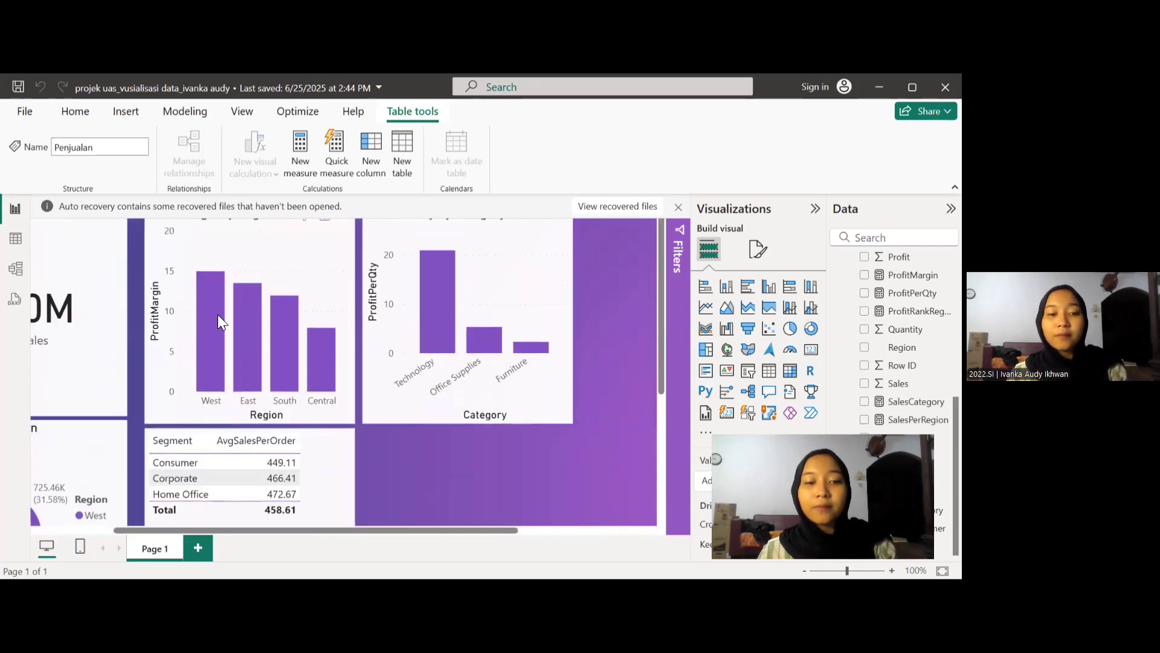
{"action": "scroll", "coordinate": [217, 315], "scroll_direction": "down", "scroll_amount": 5}
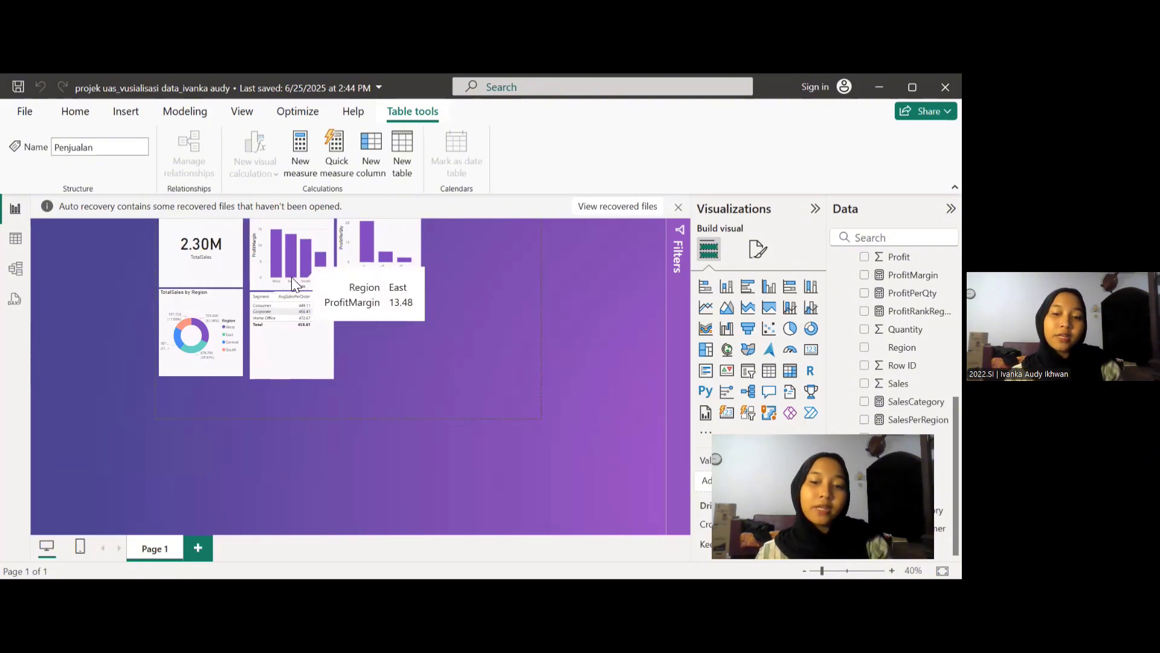
{"action": "scroll", "coordinate": [292, 276], "scroll_direction": "up", "scroll_amount": 4}
{"action": "scroll", "coordinate": [271, 305], "scroll_direction": "up", "scroll_amount": 1}
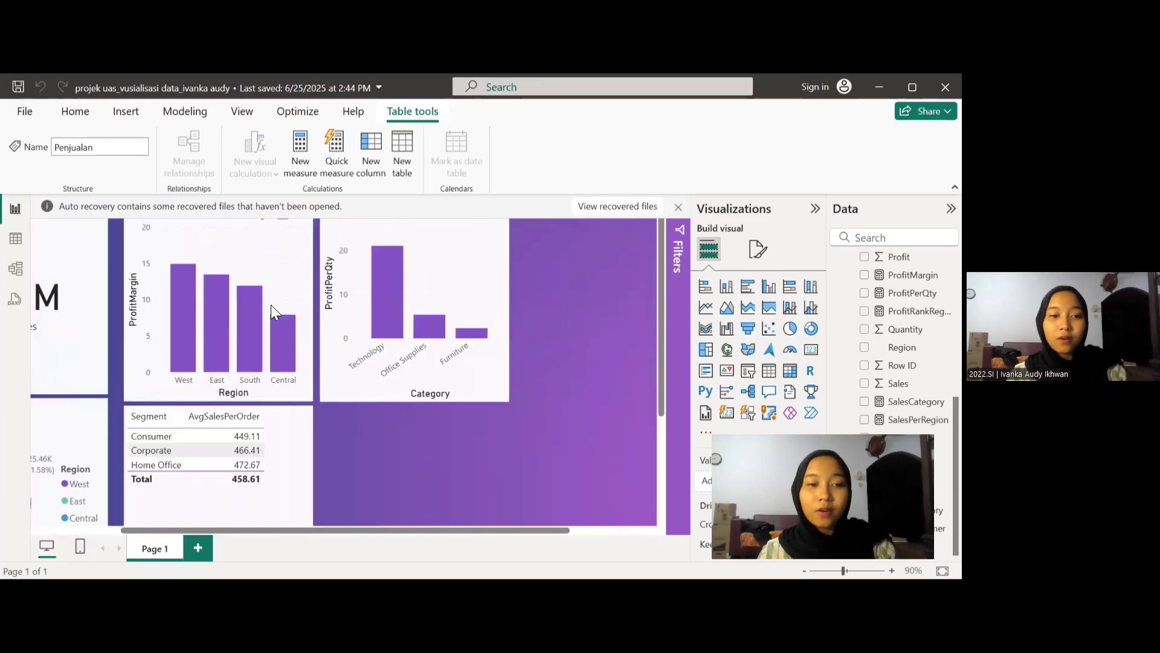
{"action": "scroll", "coordinate": [175, 246], "scroll_direction": "down", "scroll_amount": 4}
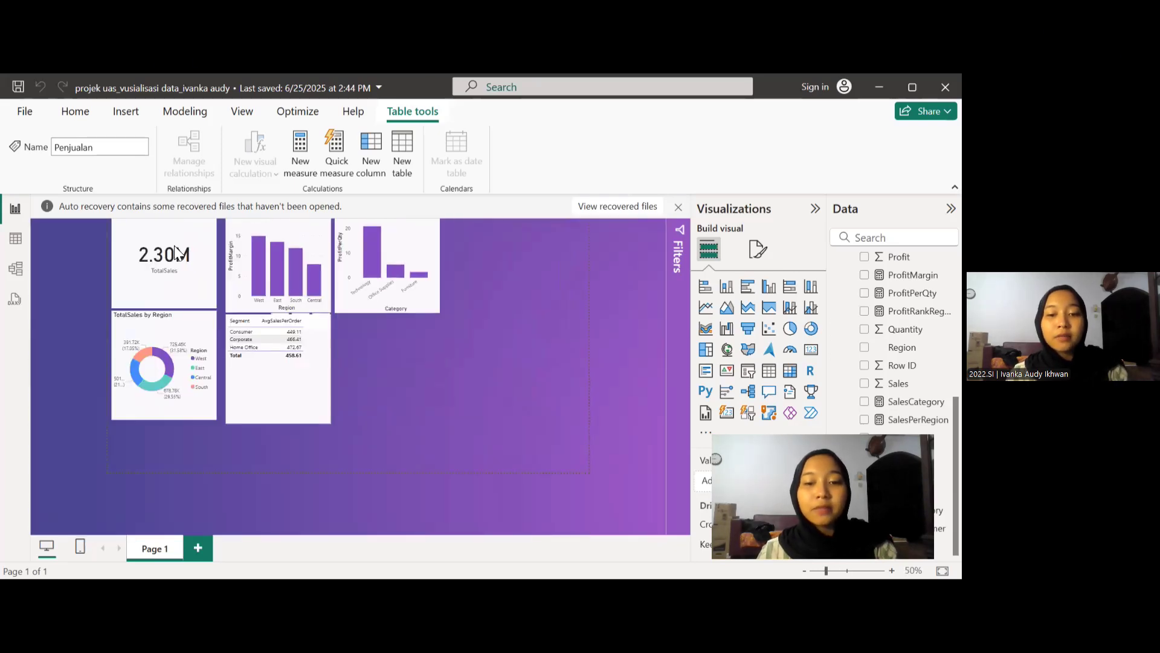
{"action": "scroll", "coordinate": [176, 251], "scroll_direction": "up", "scroll_amount": 6}
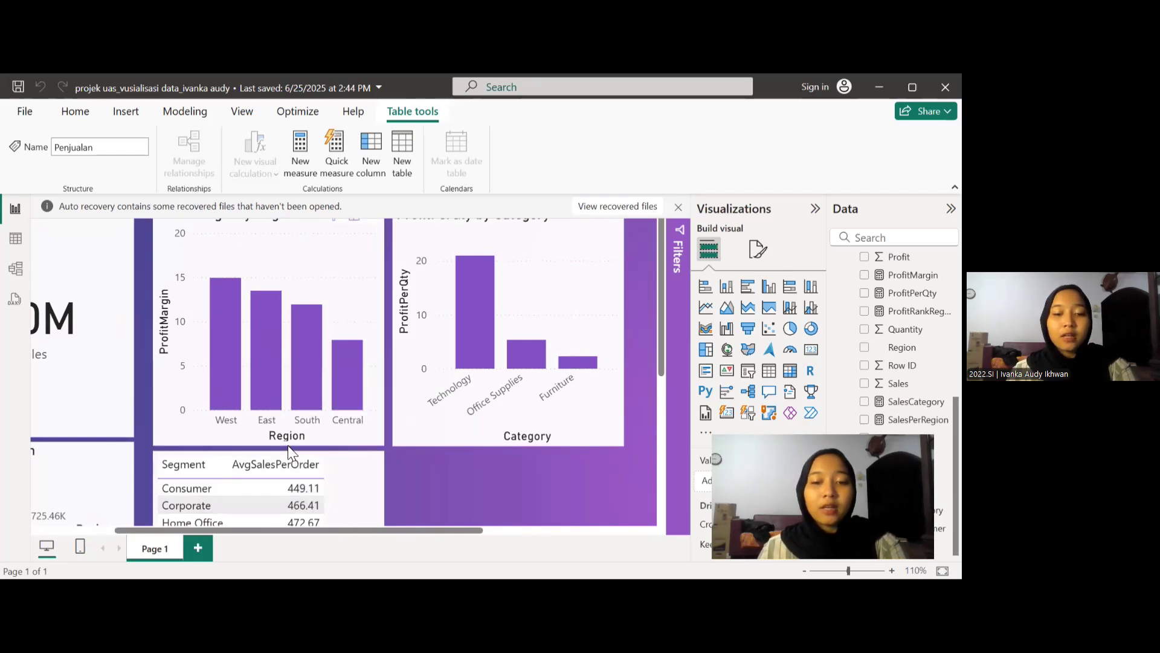
{"action": "mouse_move", "coordinate": [235, 397]}
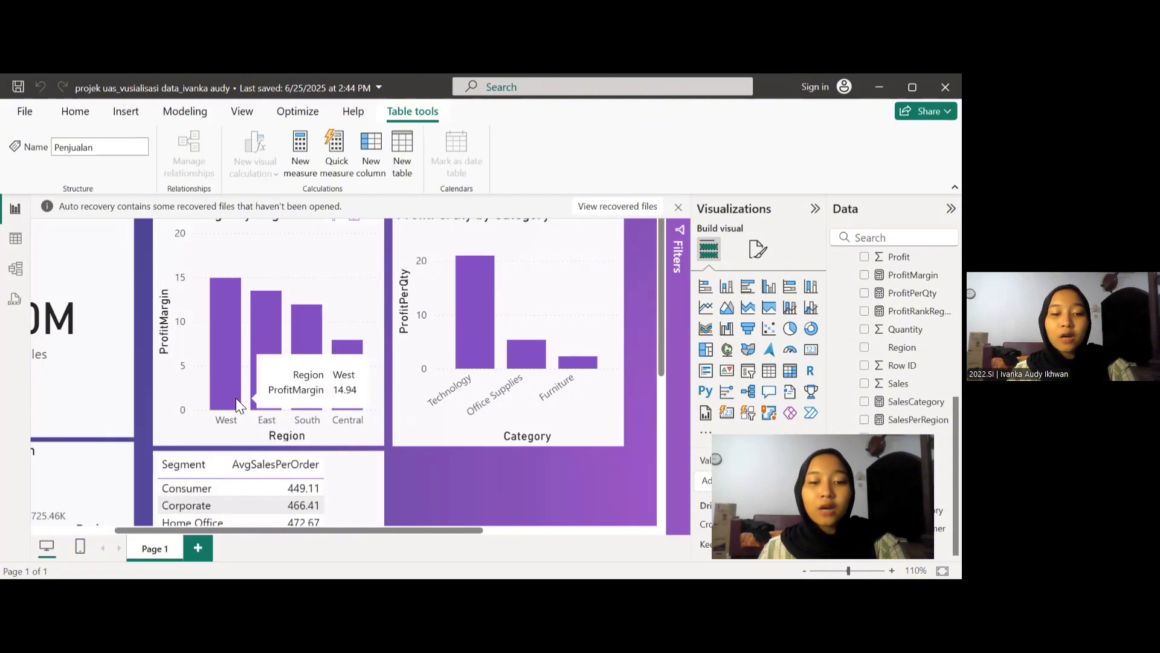
{"action": "mouse_move", "coordinate": [295, 396]}
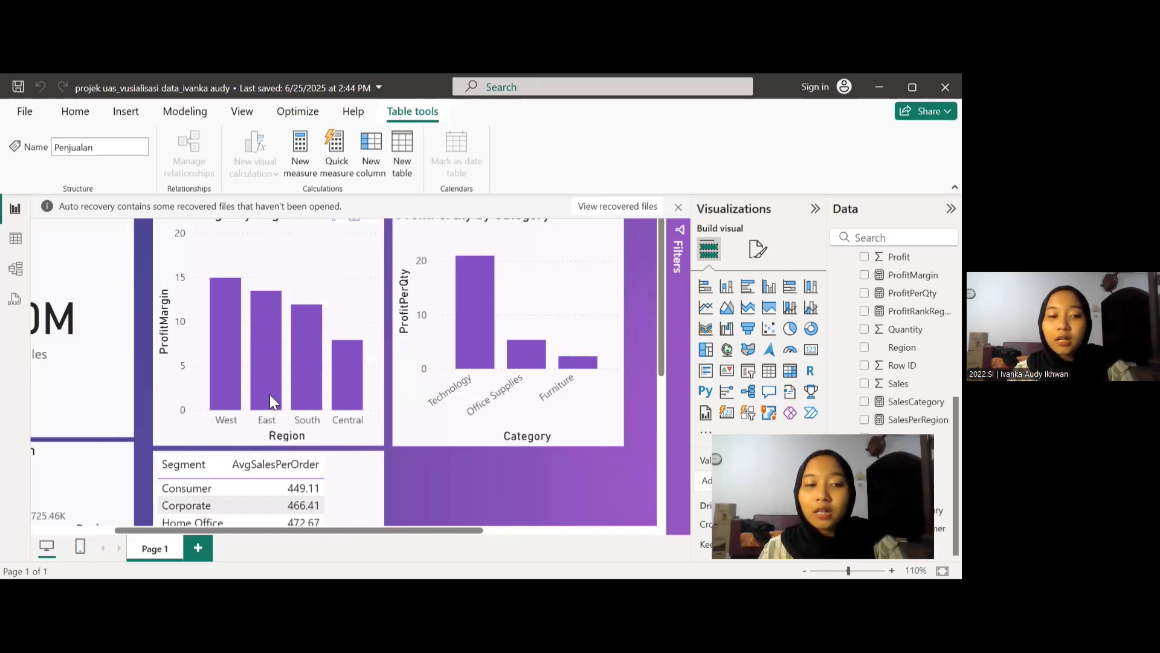
{"action": "scroll", "coordinate": [256, 388], "scroll_direction": "down", "scroll_amount": 1}
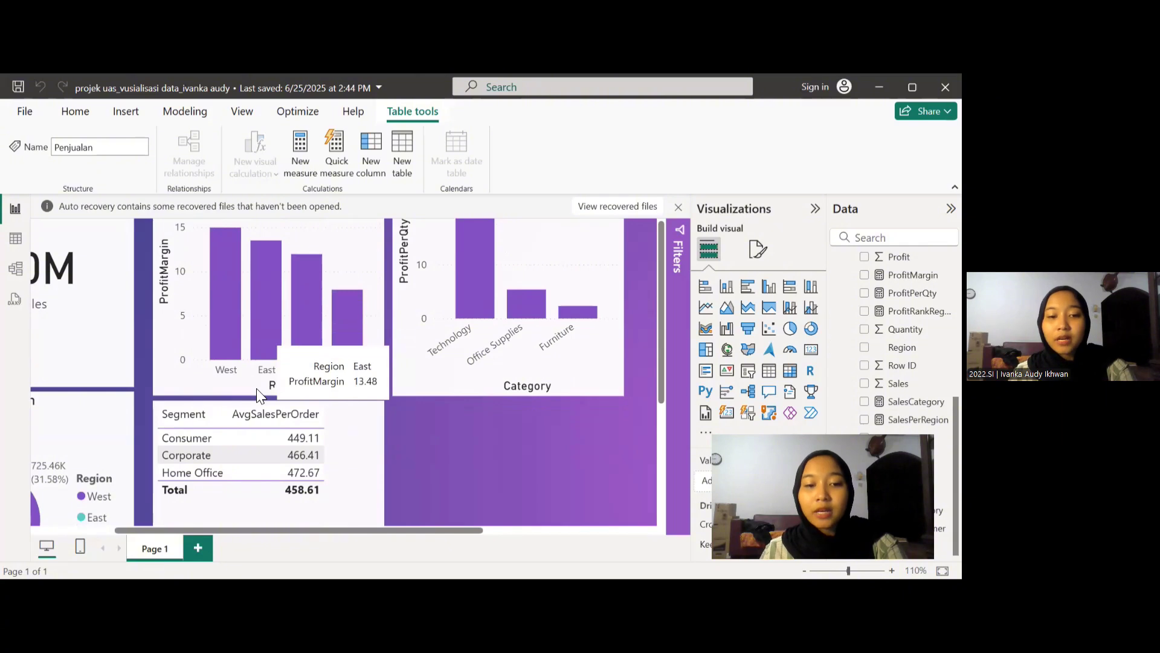
{"action": "scroll", "coordinate": [256, 388], "scroll_direction": "up", "scroll_amount": 1}
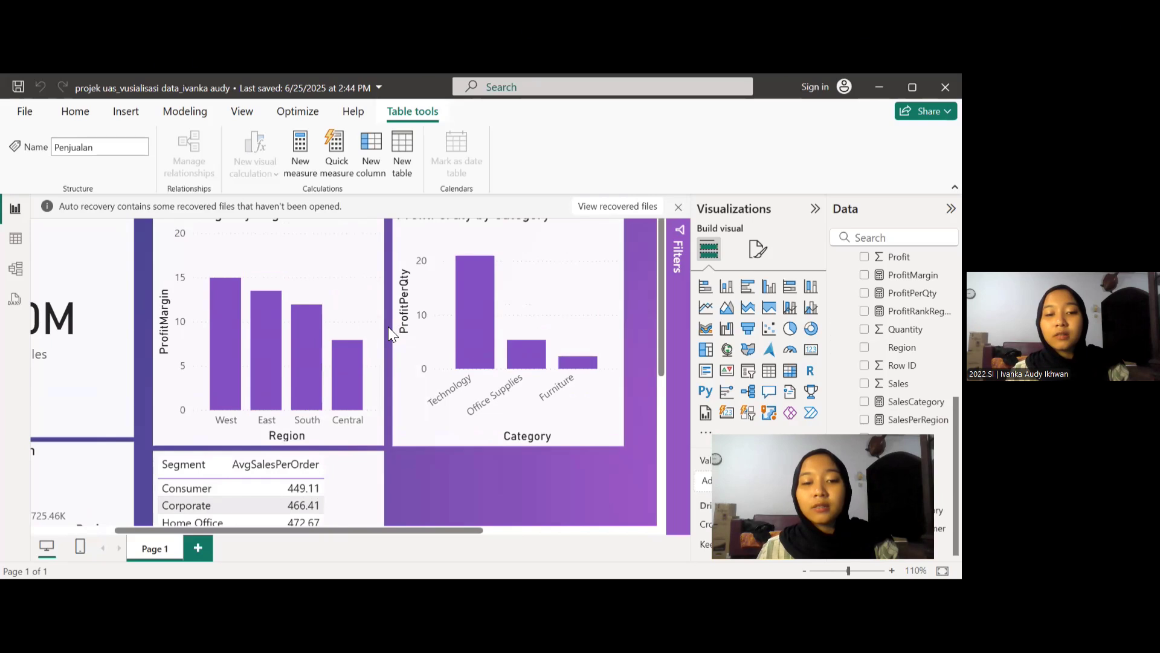
{"action": "scroll", "coordinate": [388, 326], "scroll_direction": "right", "scroll_amount": 5}
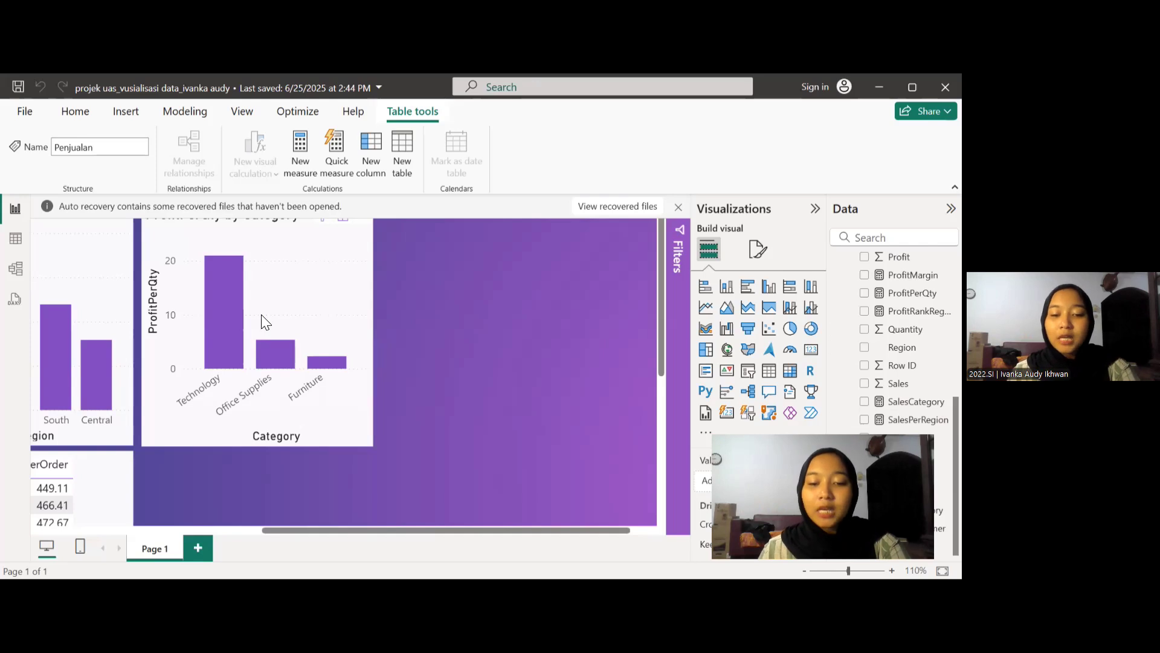
{"action": "mouse_move", "coordinate": [223, 348]}
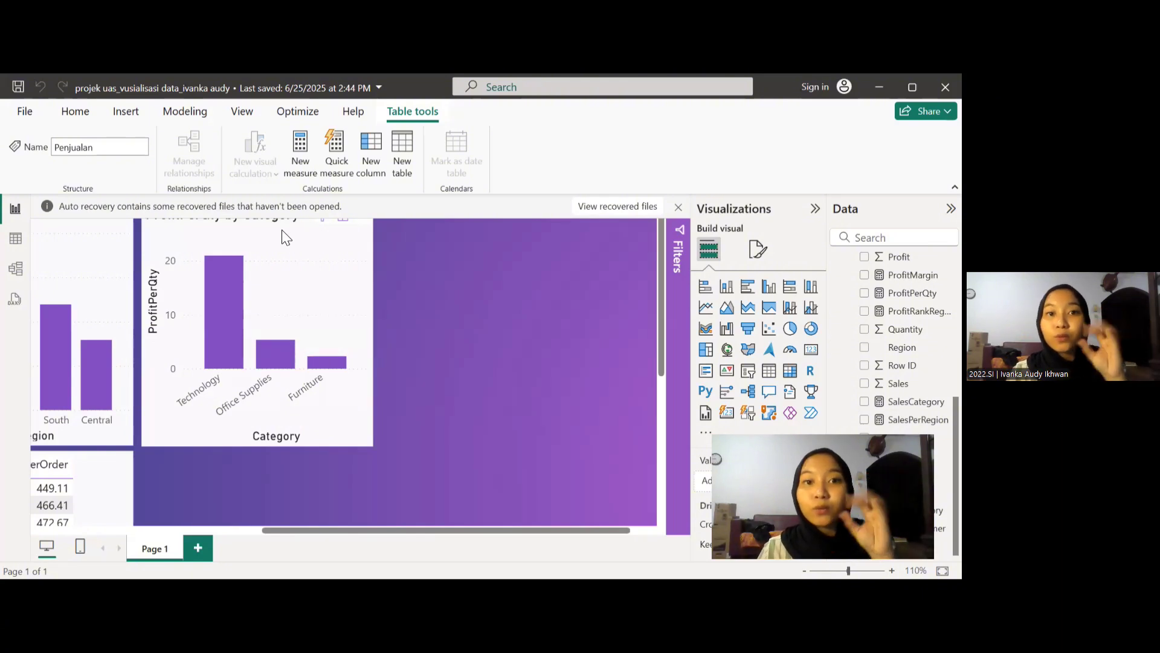
Examine the table of AvgSalesPerOrder by Segment, as well as the overall layout of all visuals on the report page
{"action": "scroll", "coordinate": [282, 229], "scroll_direction": "down", "scroll_amount": 3}
{"action": "scroll", "coordinate": [188, 354], "scroll_direction": "left", "scroll_amount": 3}
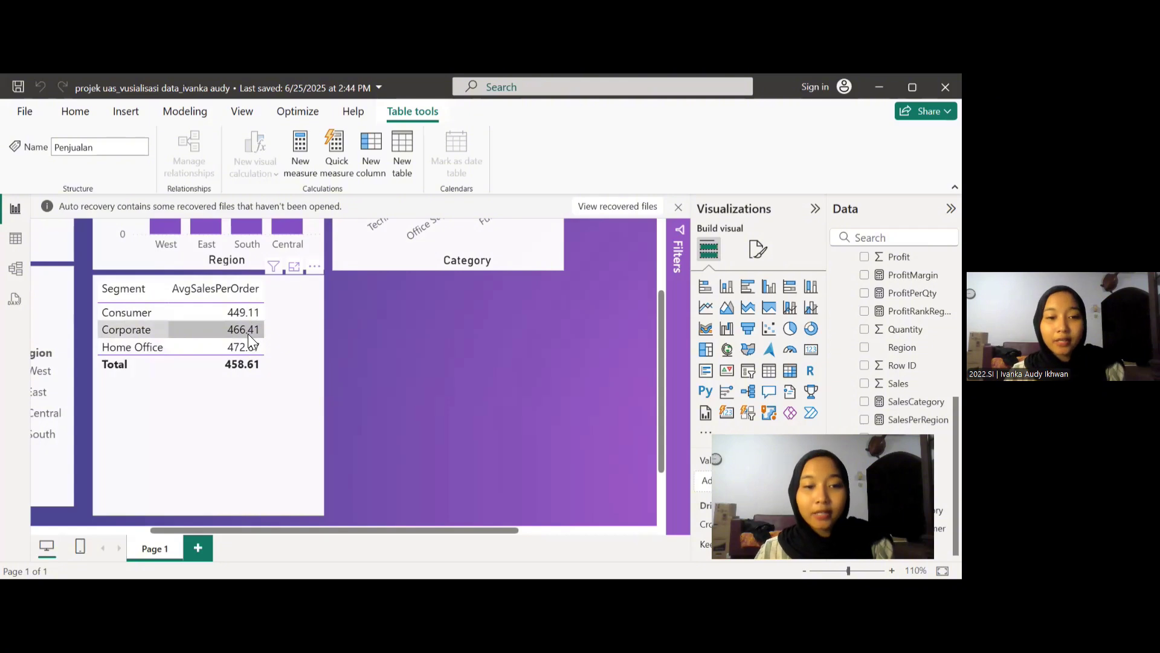
{"action": "scroll", "coordinate": [248, 333], "scroll_direction": "down", "scroll_amount": 7}
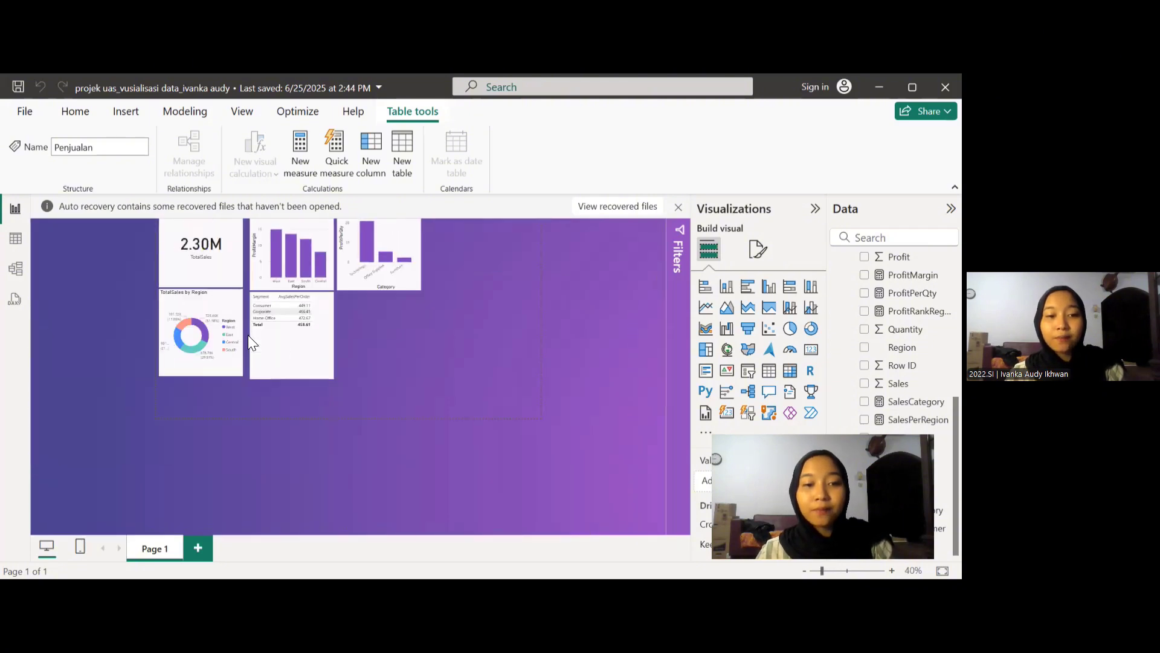
{"action": "scroll", "coordinate": [329, 262], "scroll_direction": "up", "scroll_amount": 7}
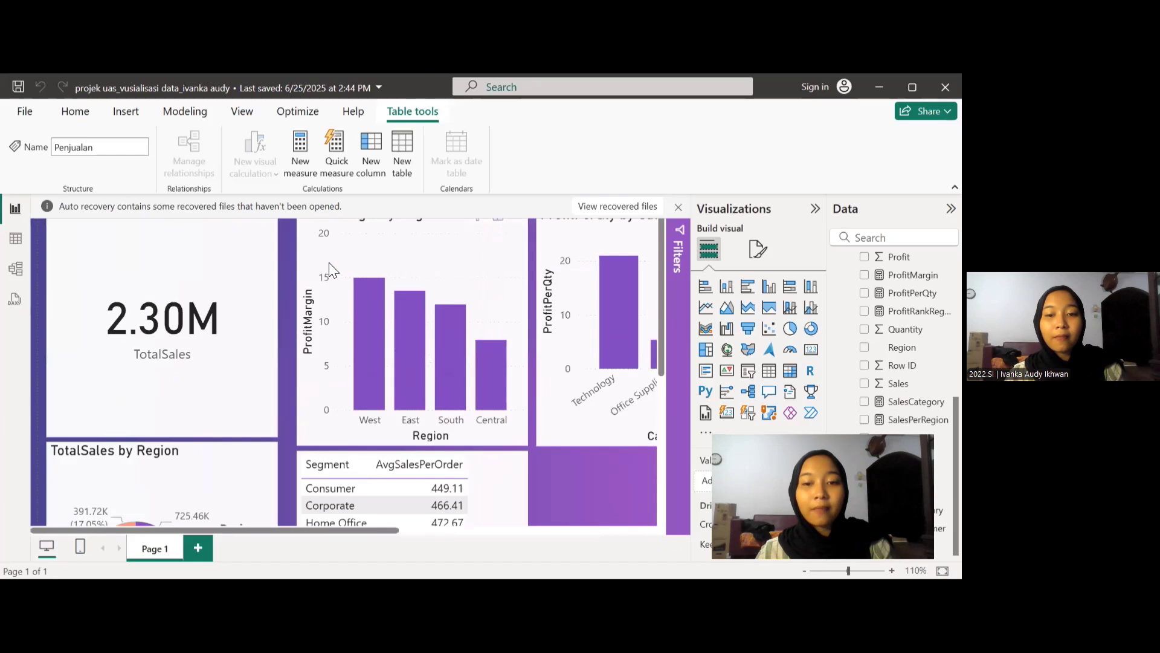
{"action": "scroll", "coordinate": [329, 263], "scroll_direction": "up", "scroll_amount": 1}
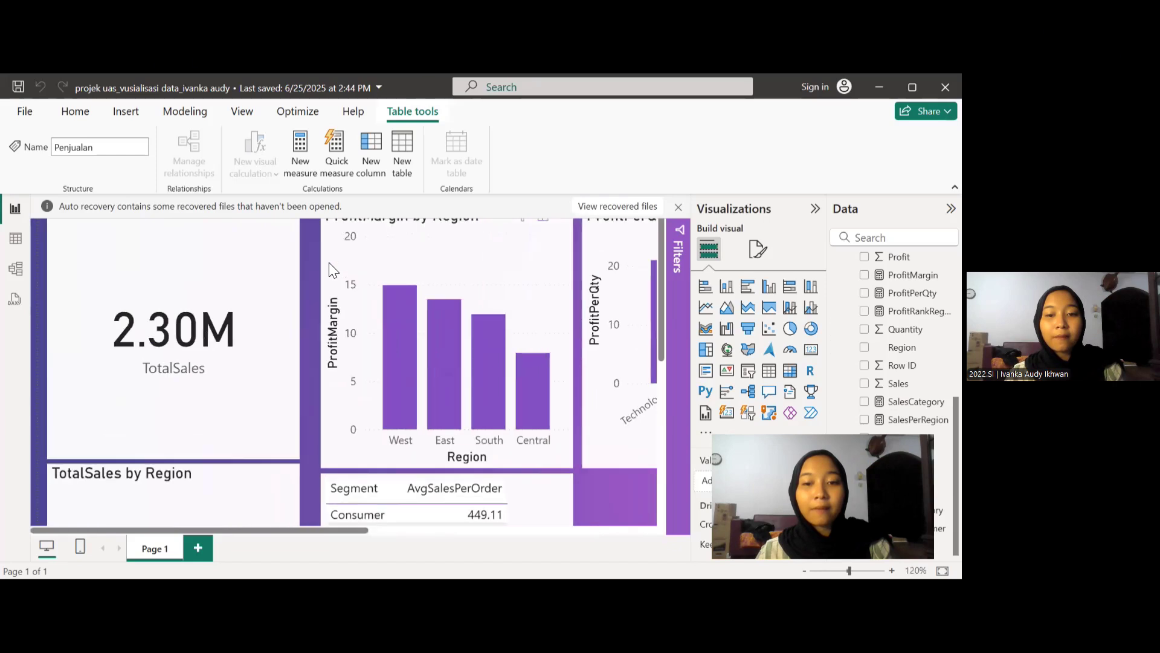
{"action": "scroll", "coordinate": [328, 263], "scroll_direction": "down", "scroll_amount": 5}
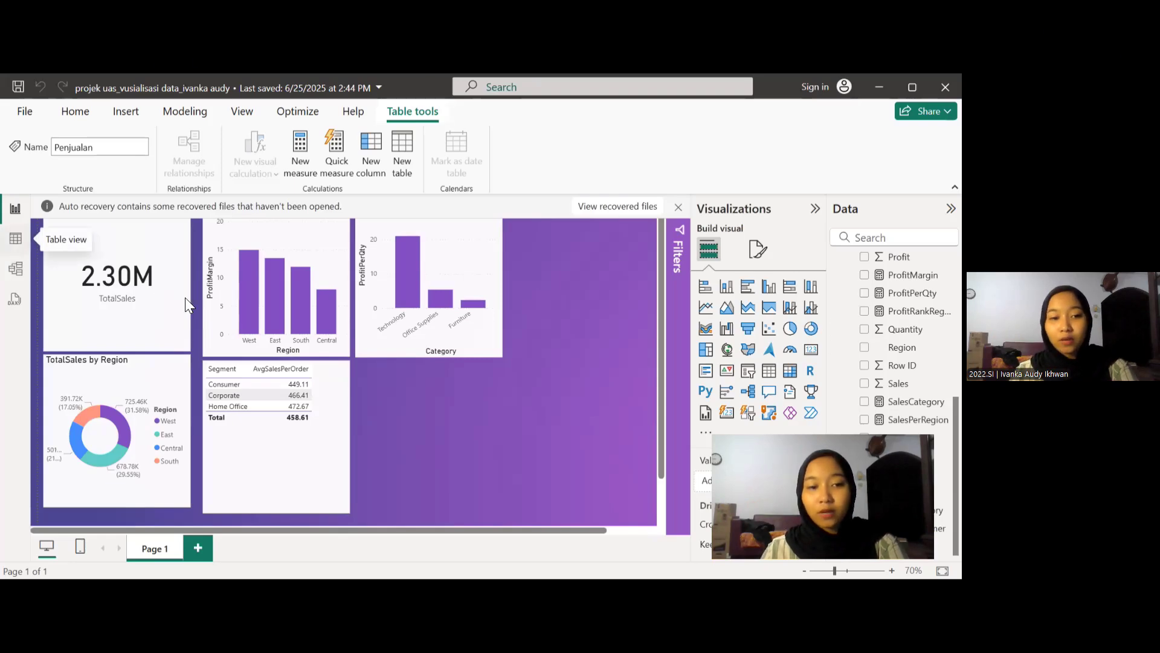
Review the data rows of the Penjualan table across all columns through Profit, and return to the report page
{"action": "left_click", "coordinate": [16, 238]}
{"action": "left_click_drag", "start_coordinate": [270, 553], "coordinate": [404, 562]}
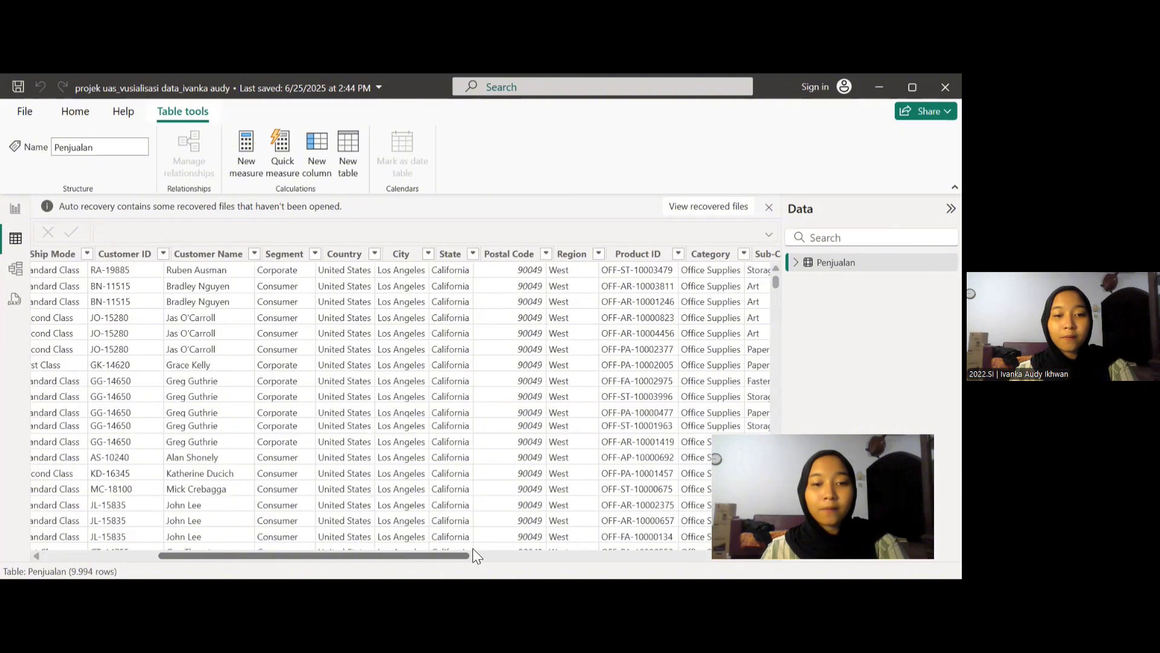
{"action": "left_click_drag", "start_coordinate": [472, 551], "coordinate": [760, 554]}
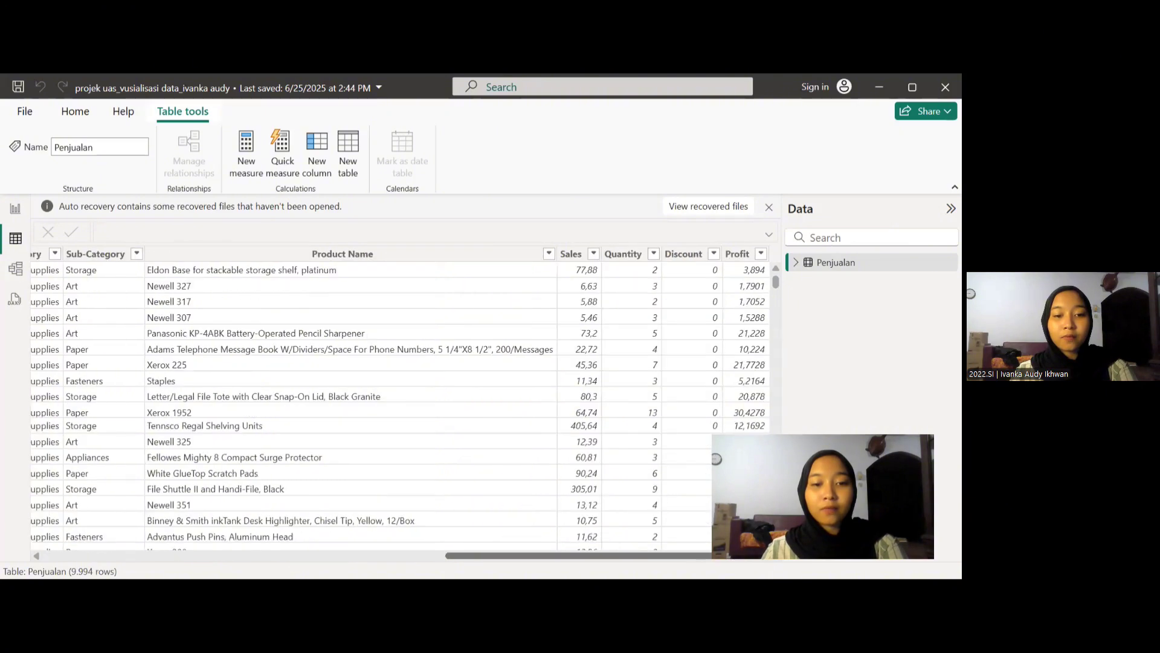
{"action": "left_click", "coordinate": [17, 215]}
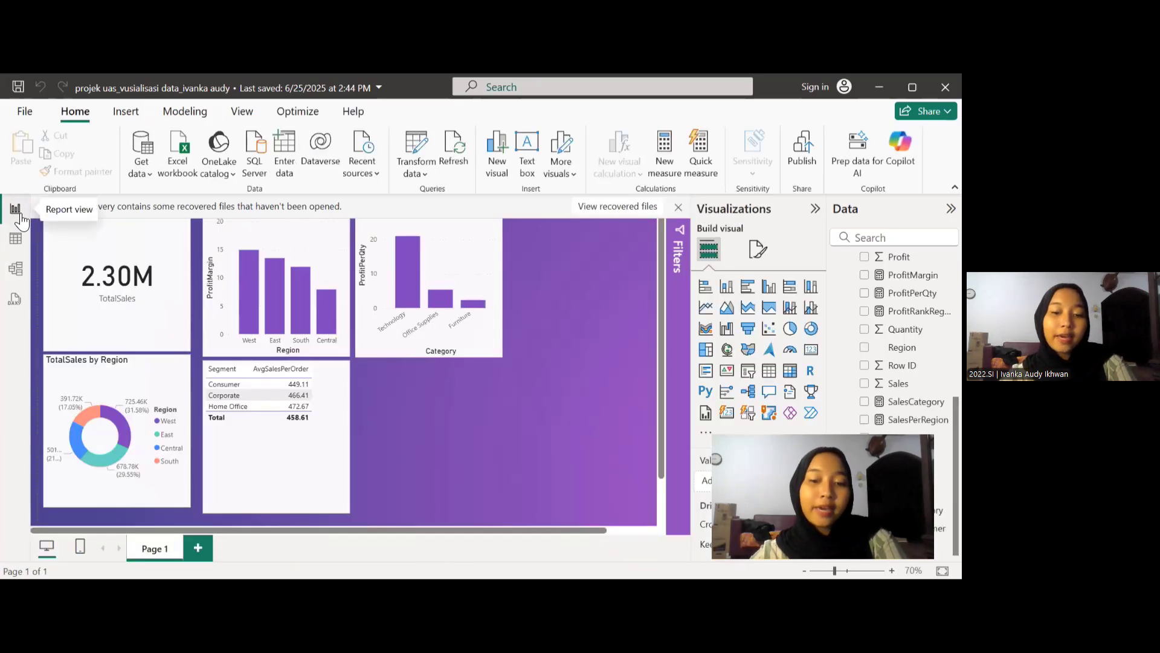